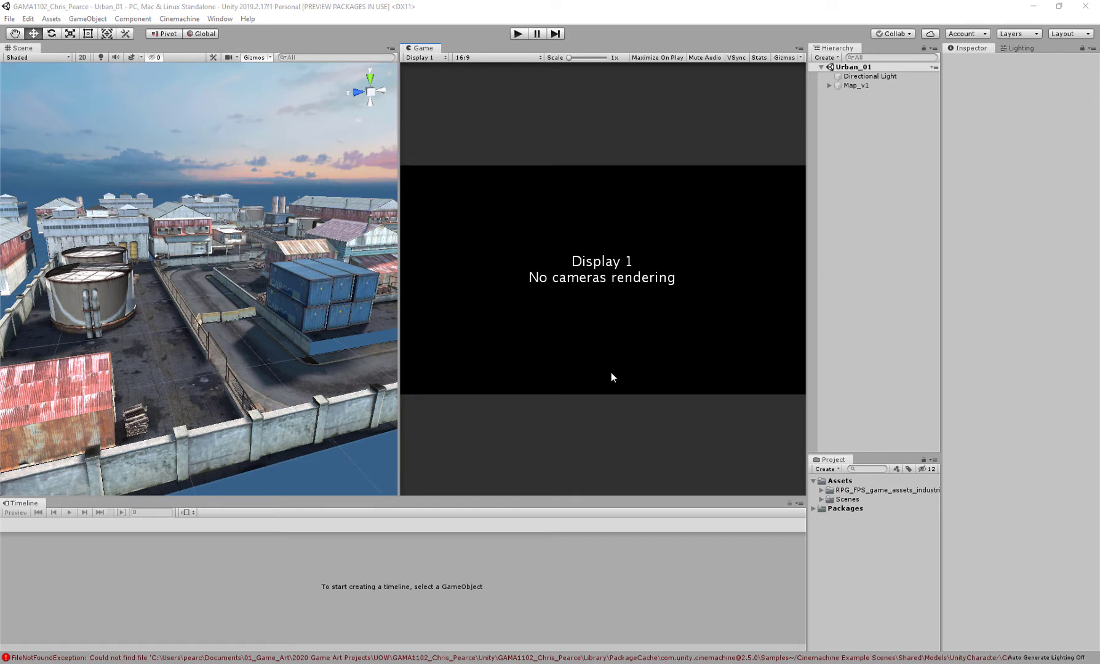
- Add a camera to the Urban_01 scene and reset its transform
right_click(854, 133)
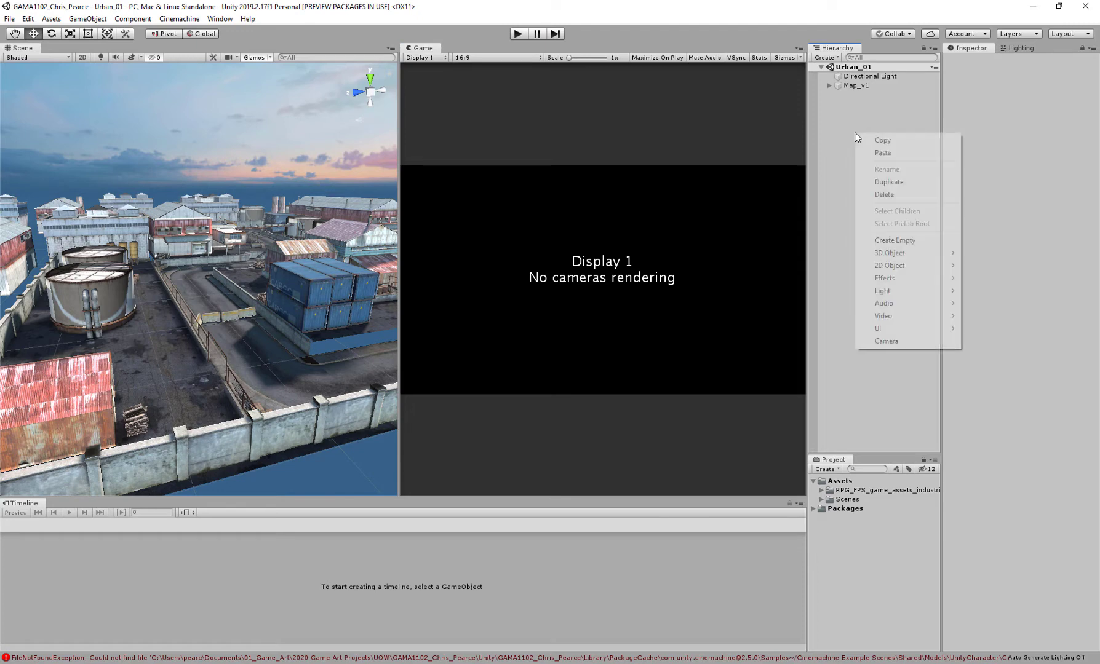
click(905, 342)
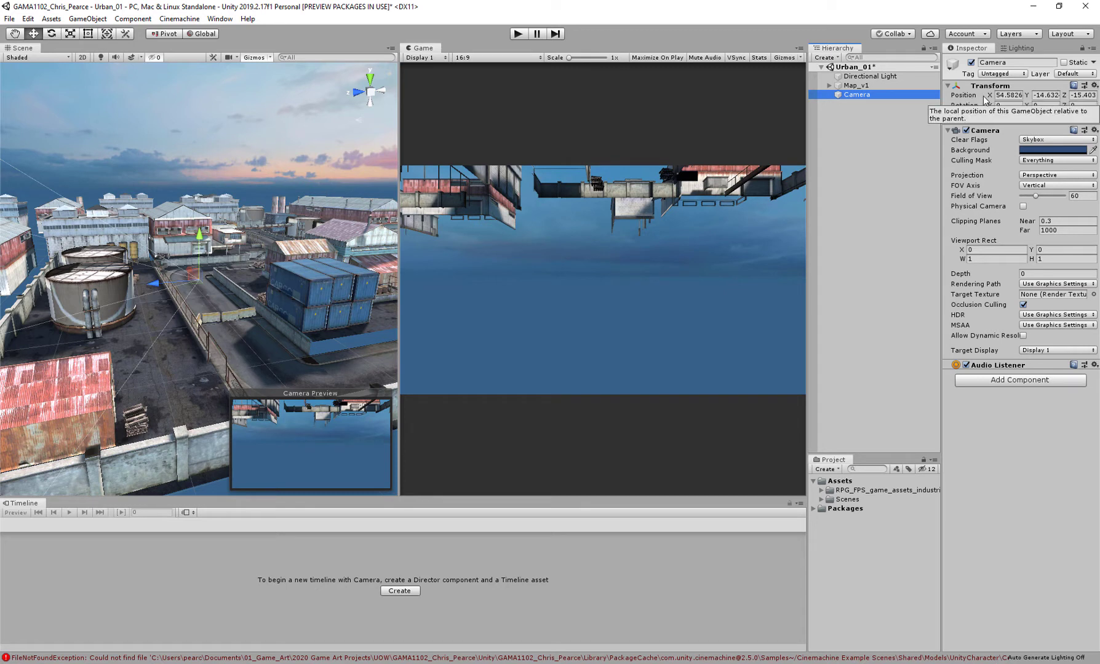
click(1095, 86)
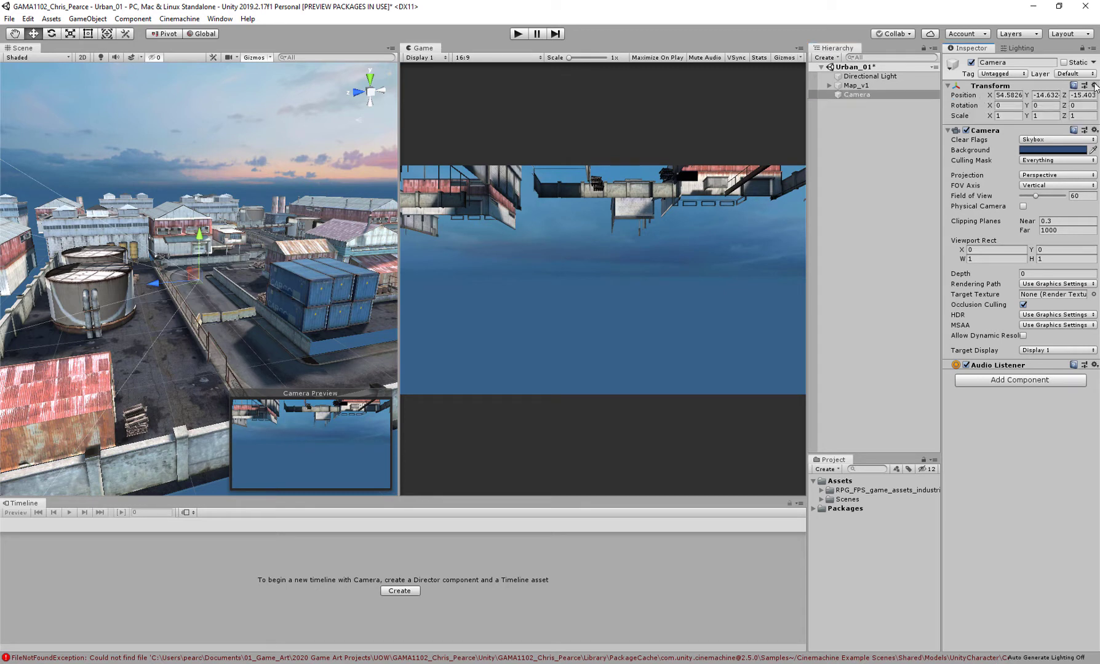
click(1094, 87)
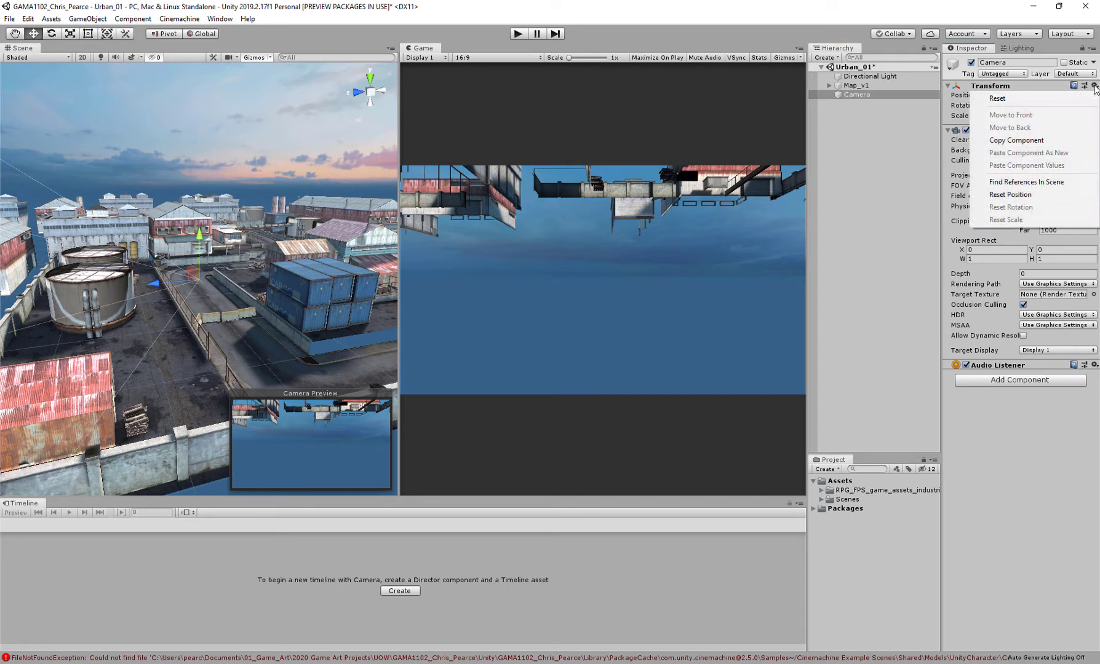
click(1019, 100)
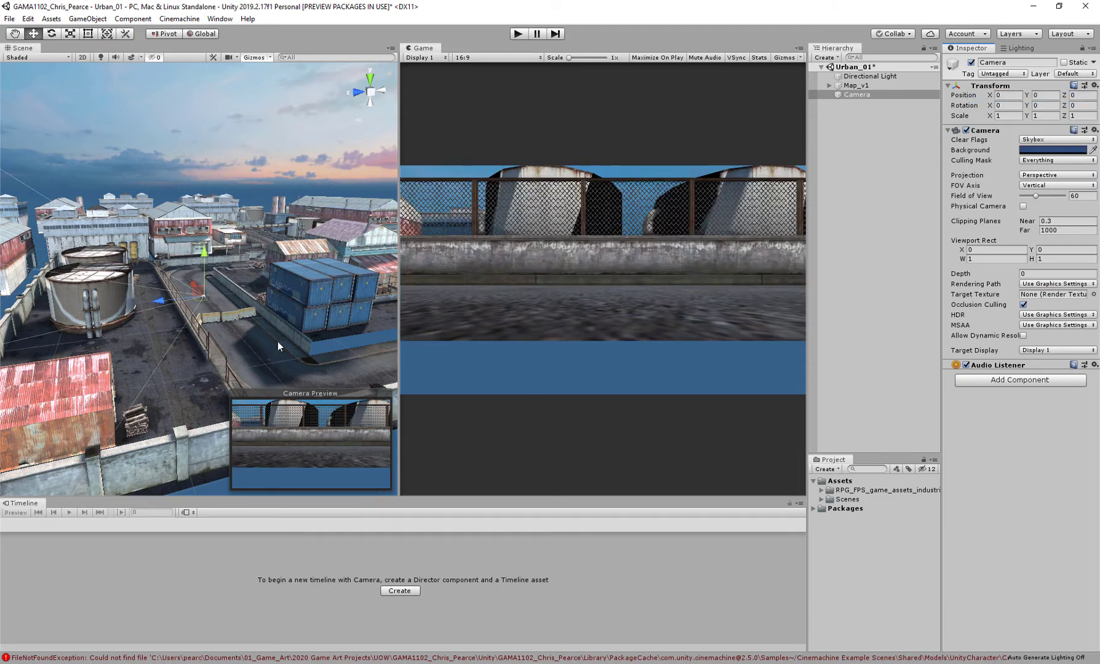
- Tag the new camera as MainCamera and rename the object MainCamera
key(alt)
alt+drag(203, 311, 246, 307)
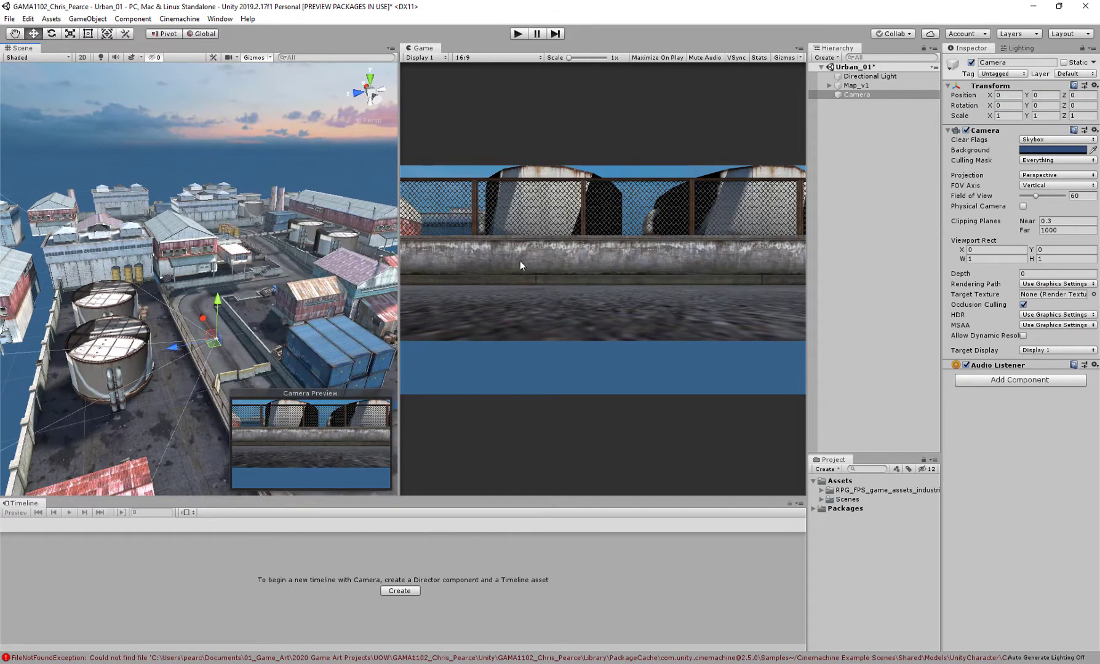
click(990, 74)
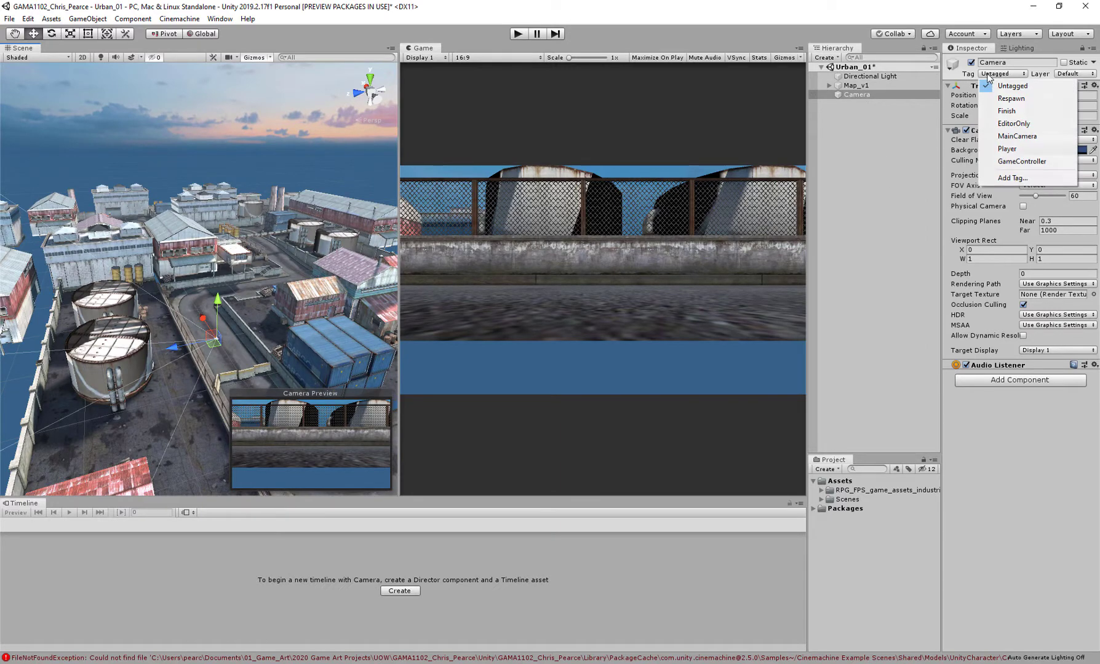
click(1009, 137)
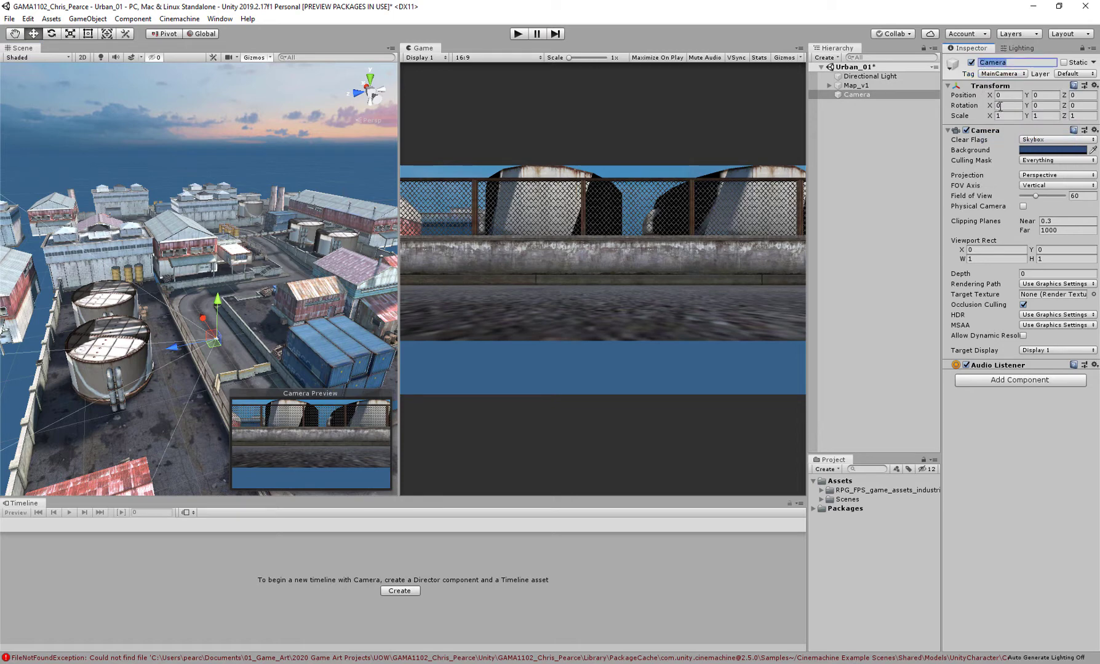
key(Home)
text(Main)
key(Return)
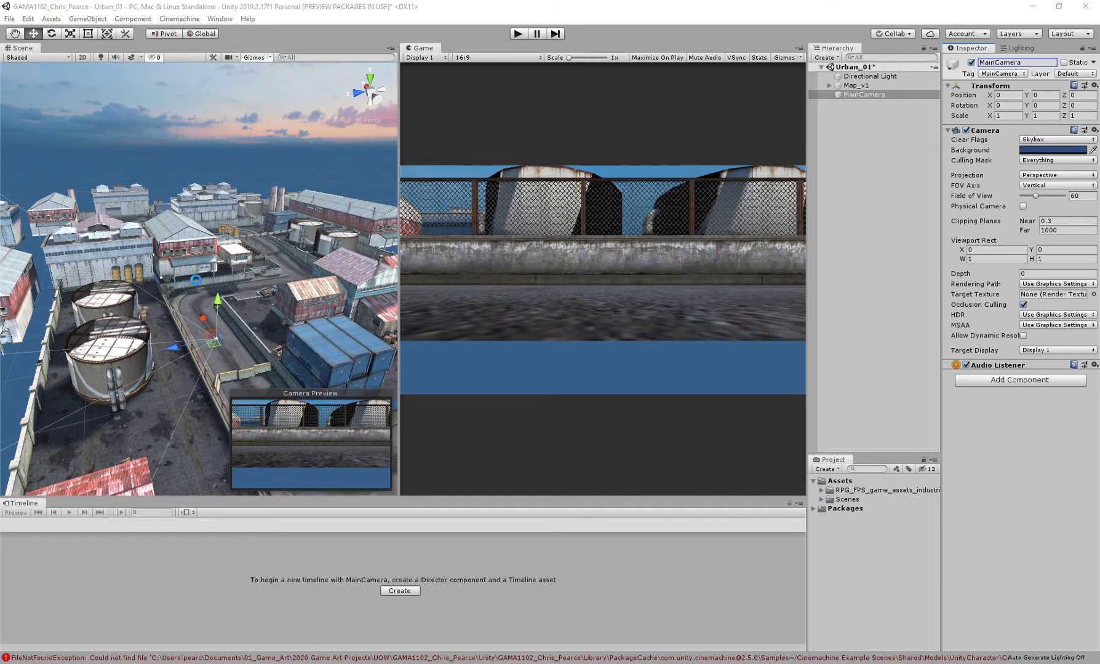
- Create an empty object at the scene's root level and name it Cameras
alt+drag(192, 280, 242, 316)
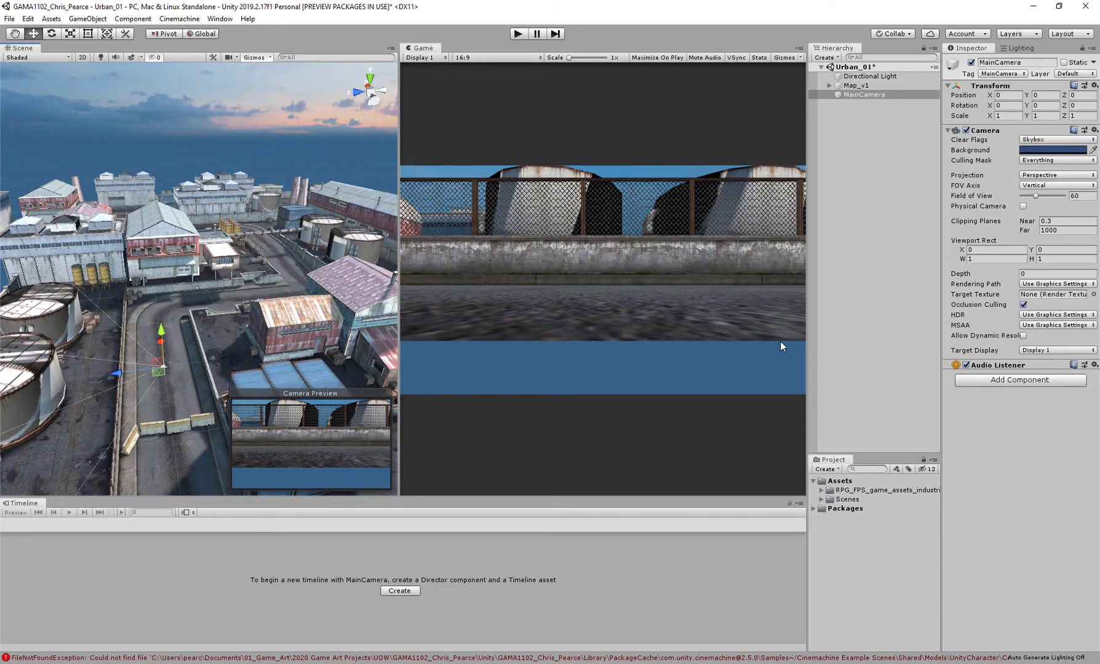
click(848, 150)
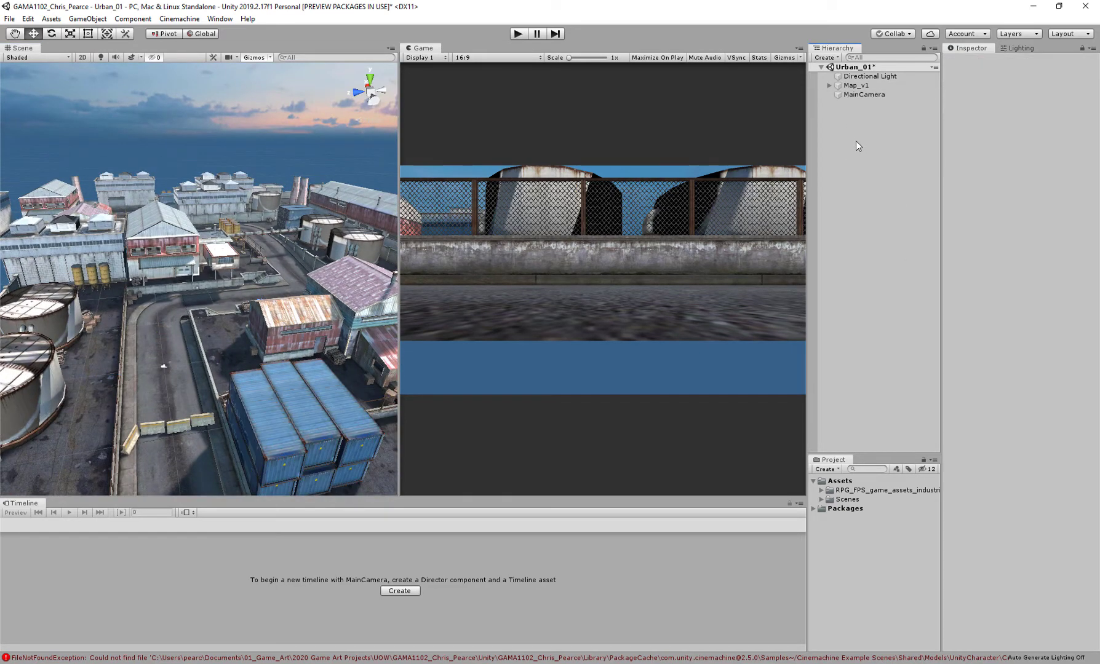
right_click(856, 136)
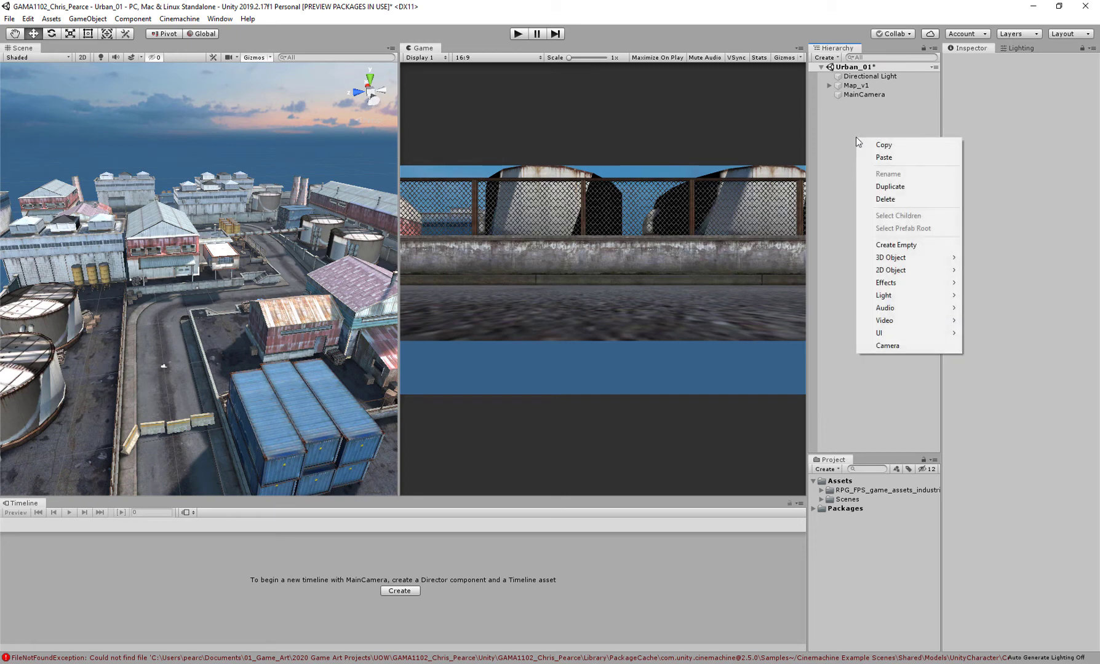
click(897, 246)
click(859, 104)
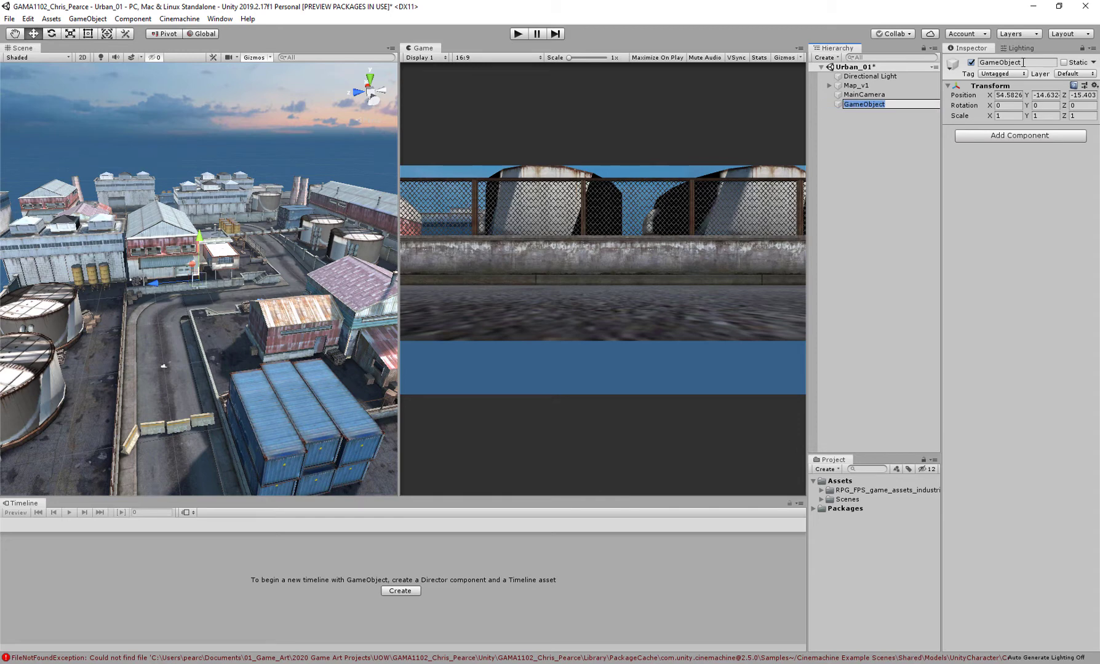
text(Cameras)
key(Return)
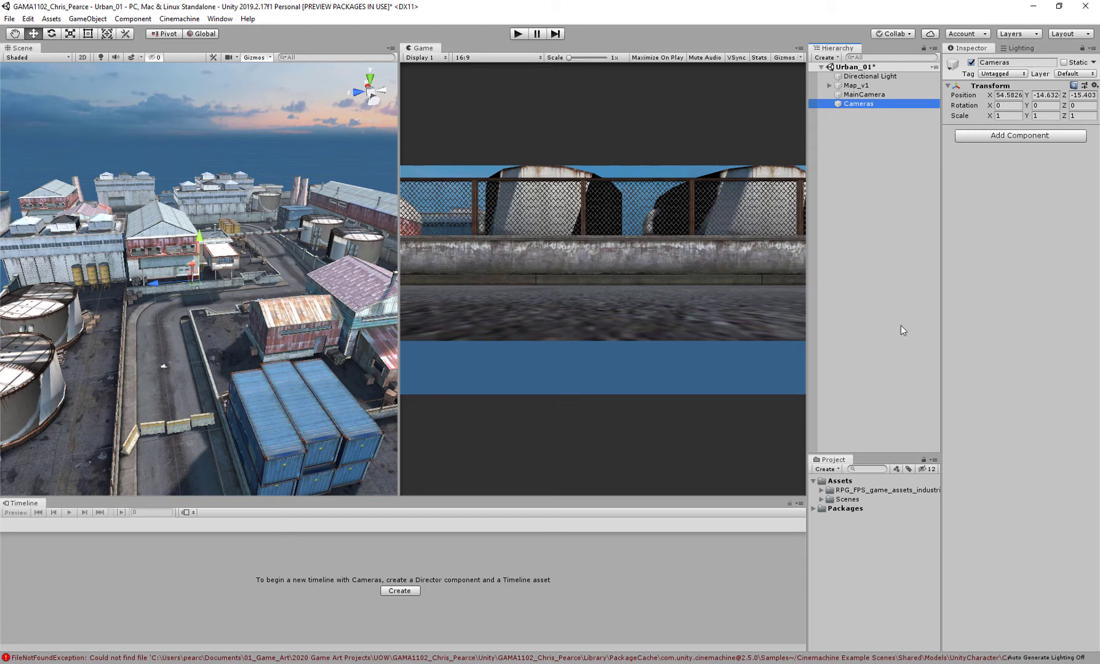
- Create a timeline for the Cameras object, saved as CamerasTimeline in a new Assets subfolder named Timeline
click(858, 103)
click(405, 592)
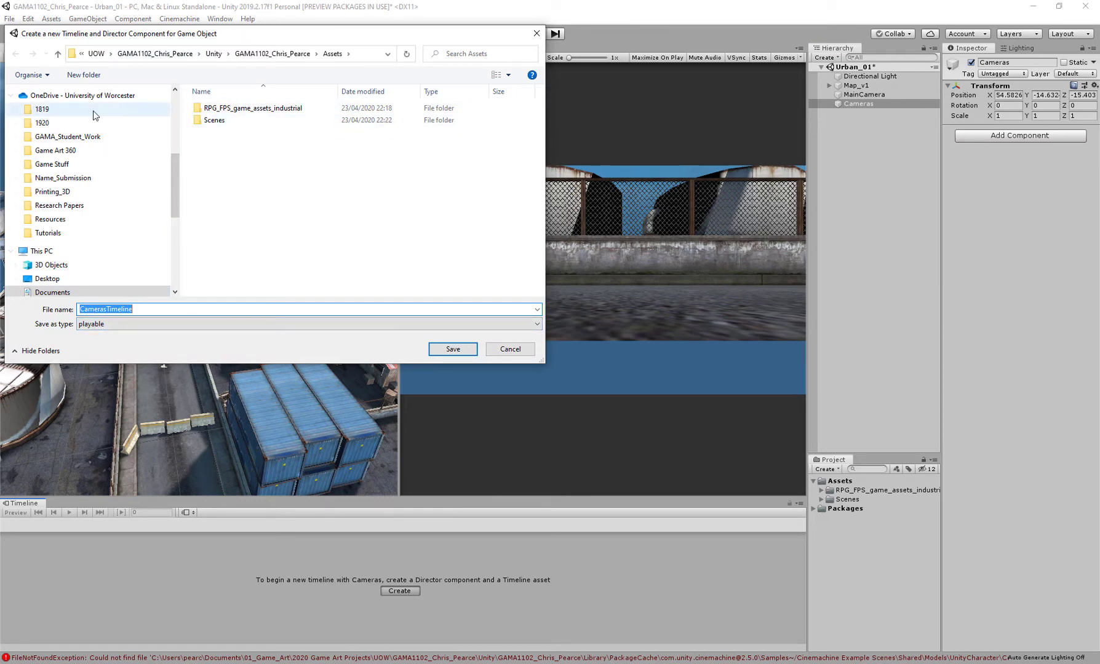
click(84, 75)
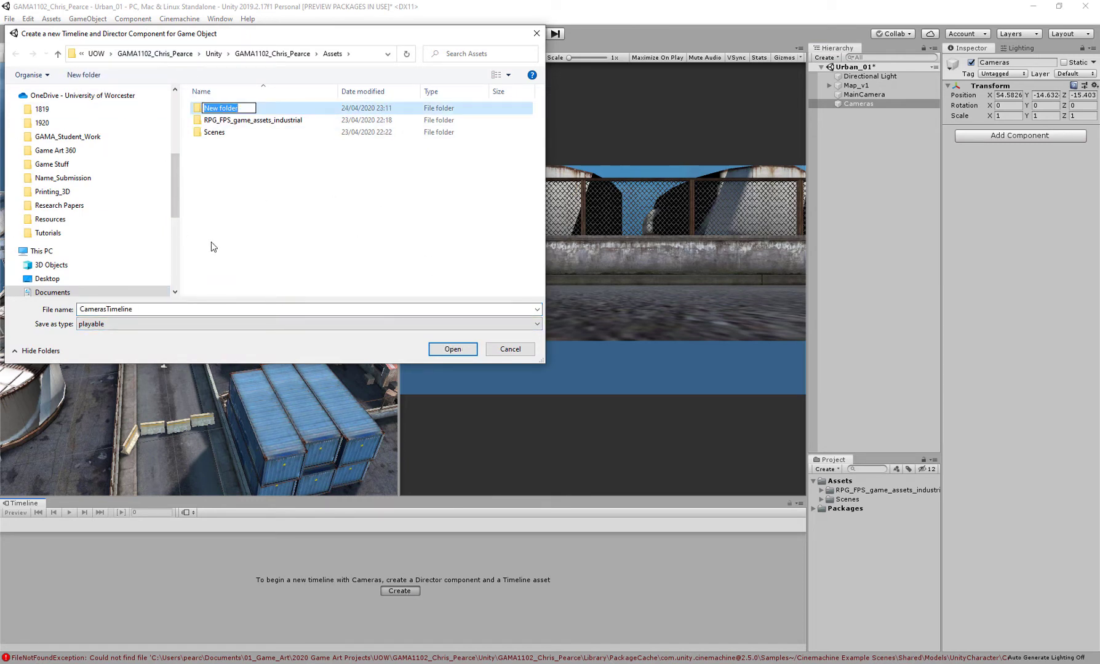
text(Timeline)
key(Return)
double_click(216, 132)
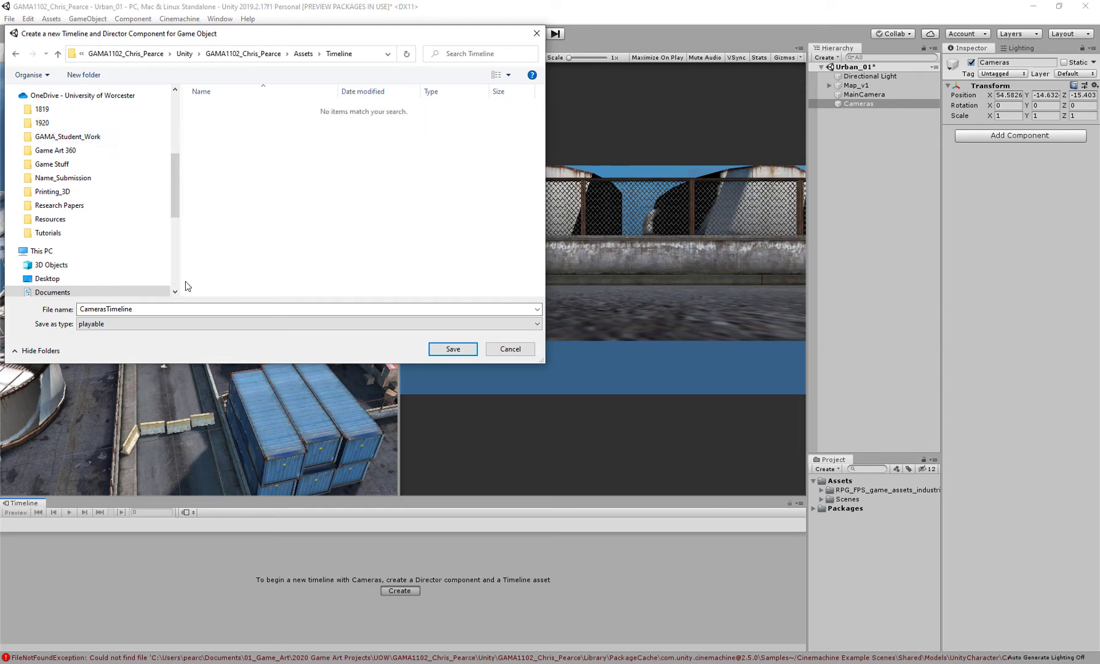
click(433, 350)
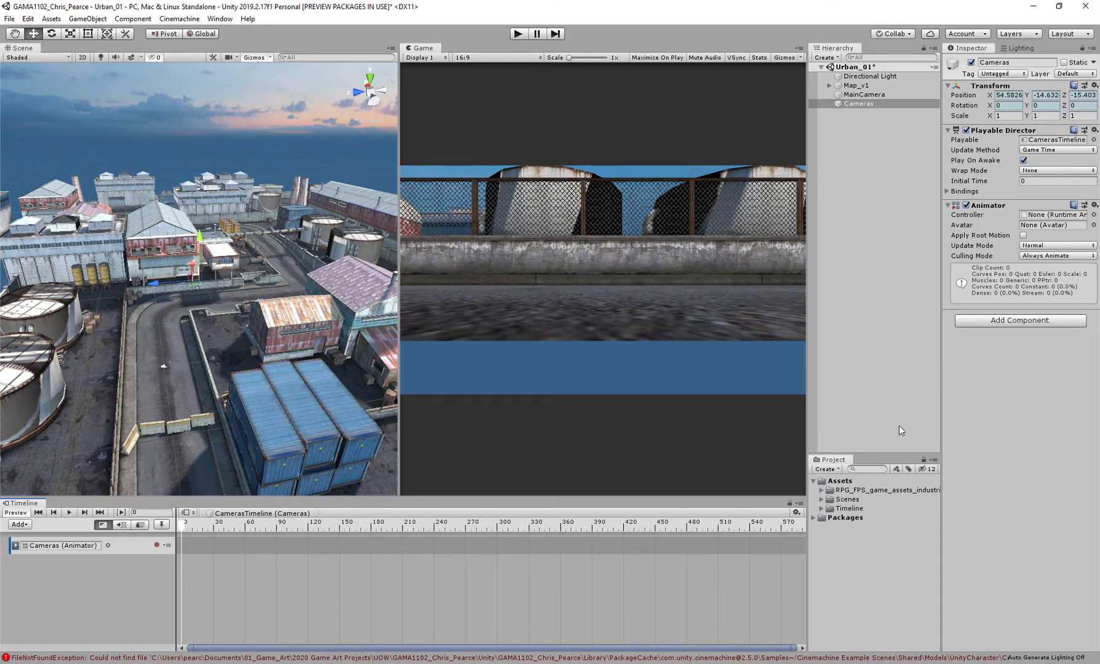
- Create a separate timeline asset directly in the Assets folder, keeping its default name
click(828, 470)
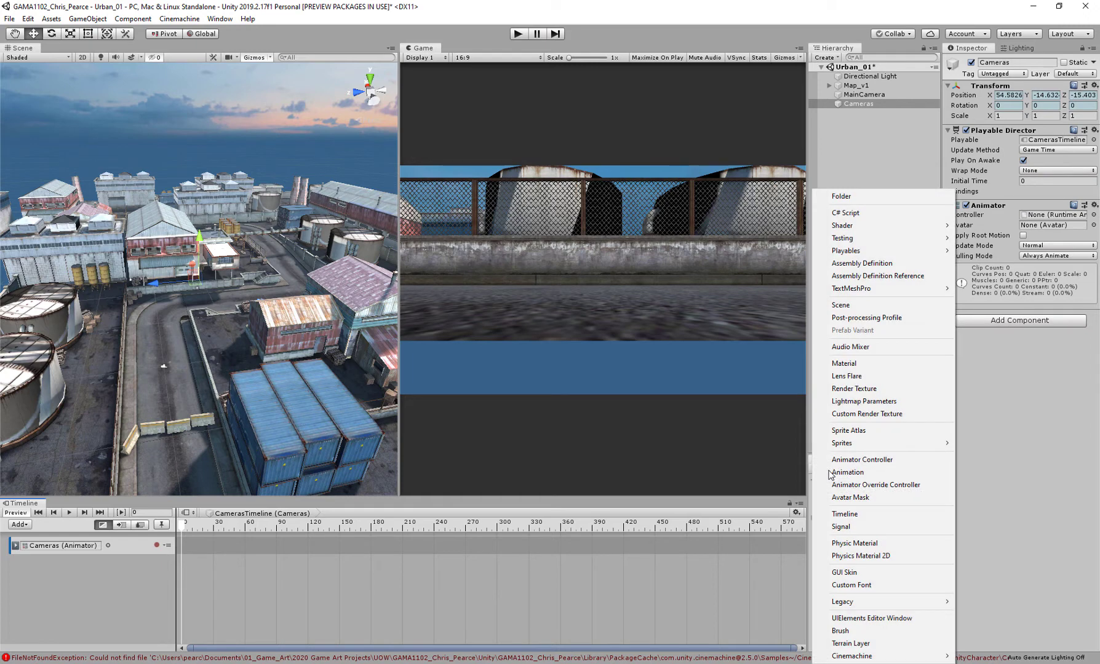
click(843, 514)
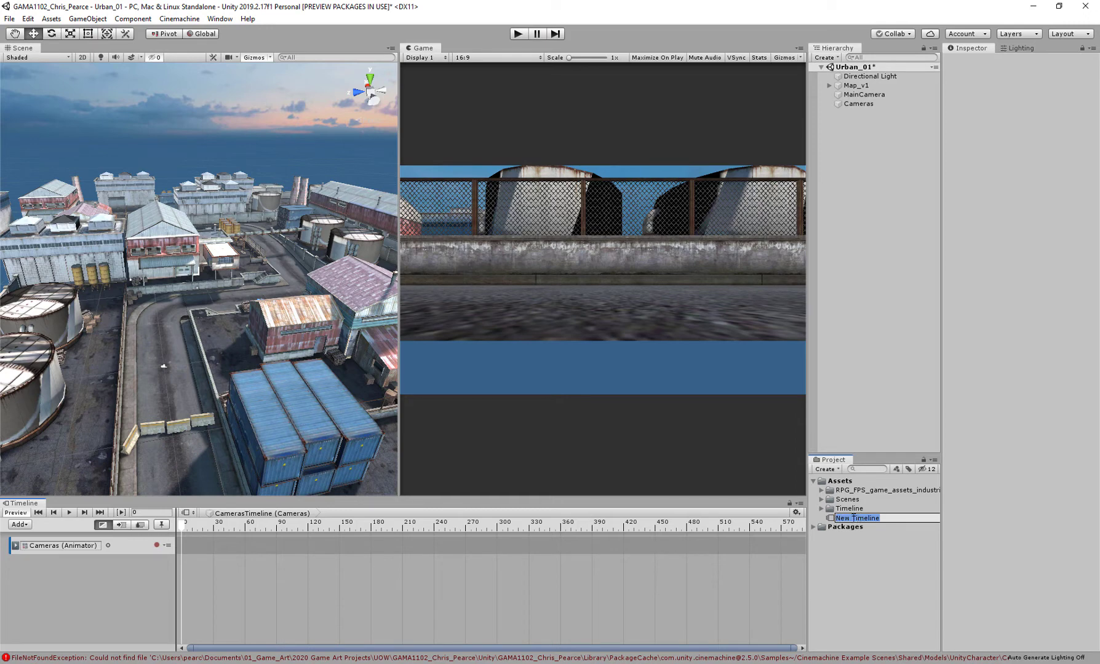
click(867, 564)
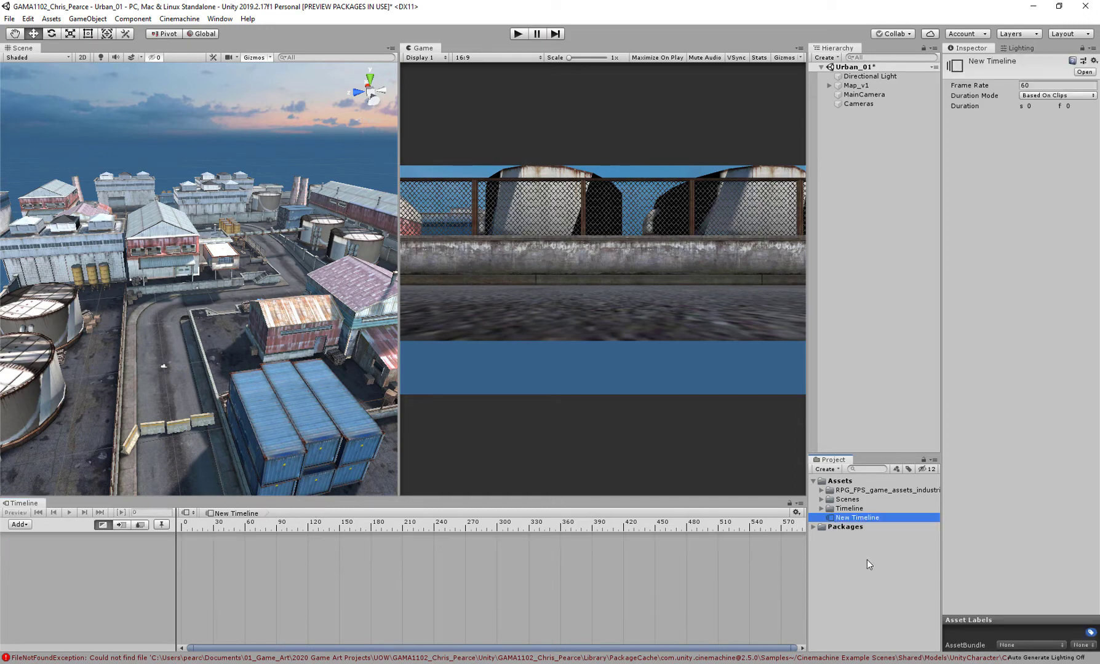
click(853, 521)
click(830, 528)
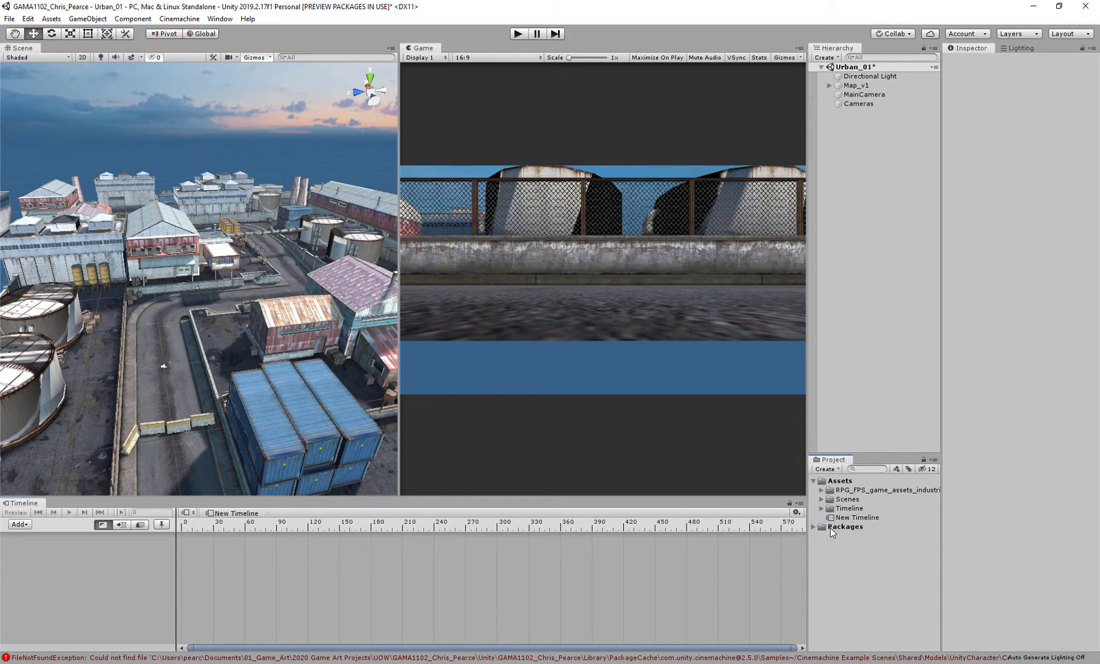
click(847, 518)
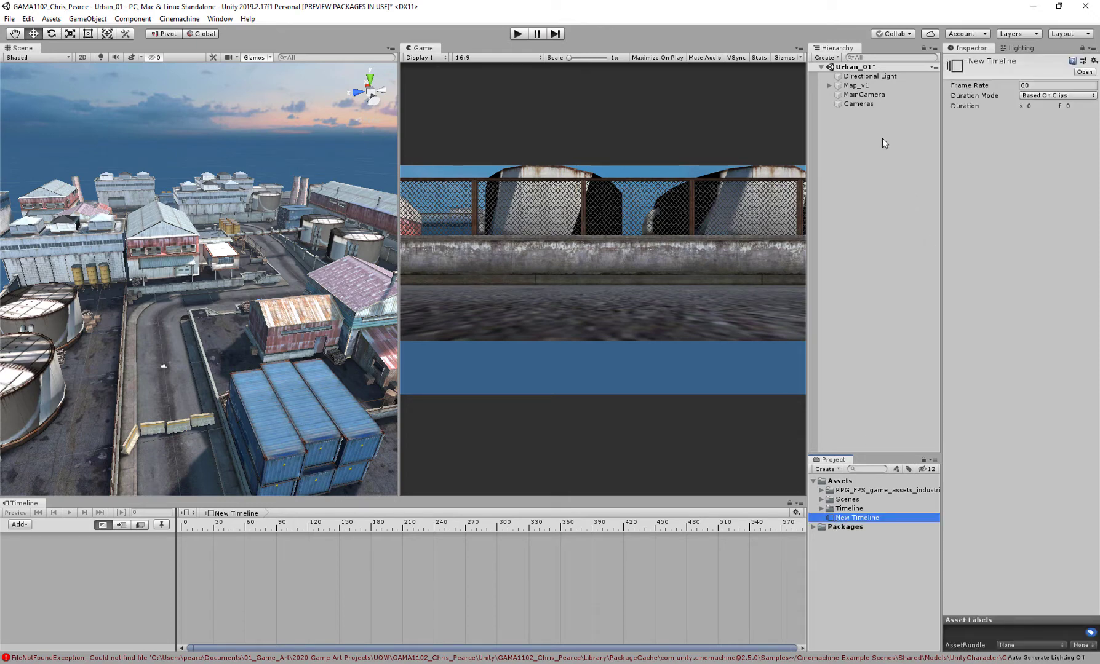
- Assign the separate New Timeline asset as the playable of the Cameras object's Playable Director
click(868, 103)
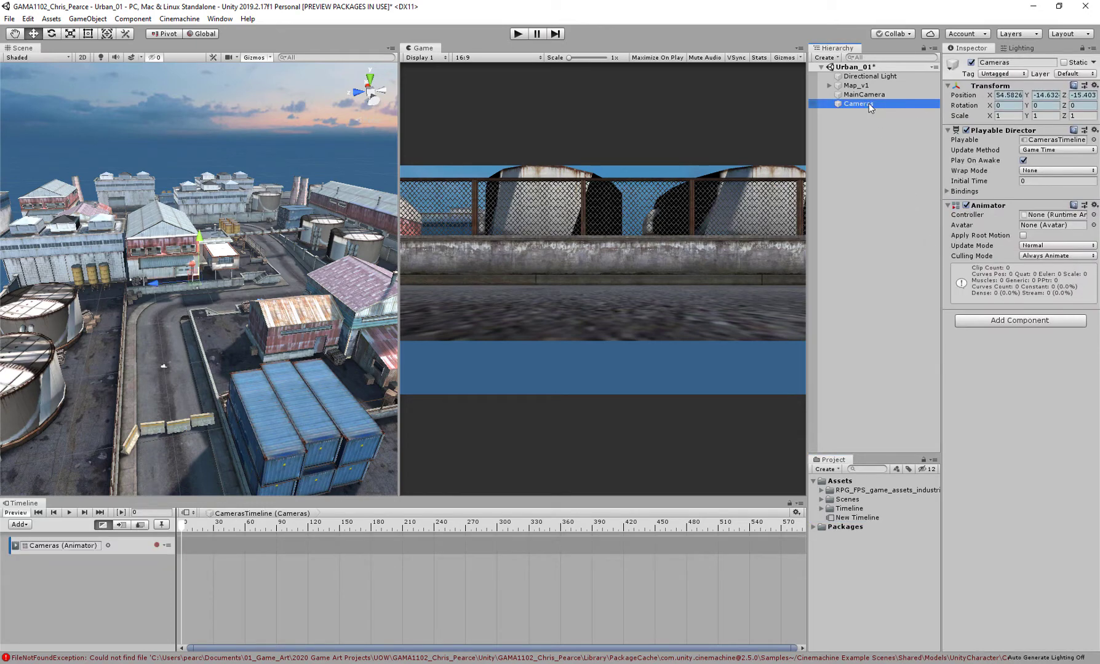
click(853, 522)
drag(852, 522, 1040, 142)
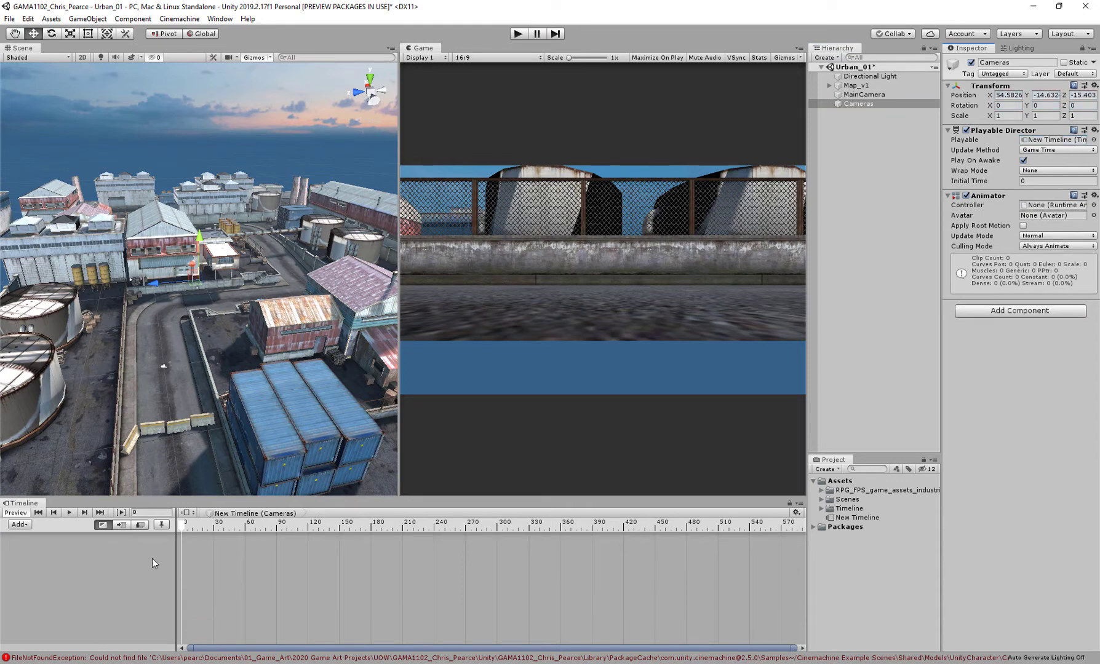
- Reassign CamerasTimeline as the Playable Director's playable and delete the New Timeline asset from the project
click(822, 509)
drag(855, 518, 1041, 146)
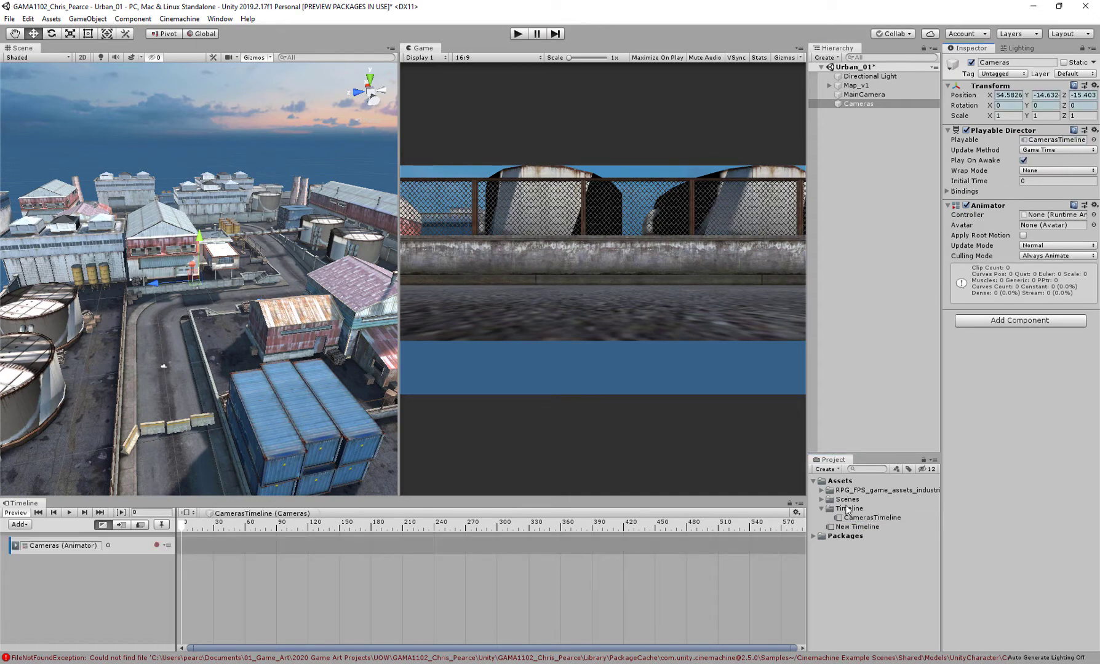
click(849, 527)
key(Delete)
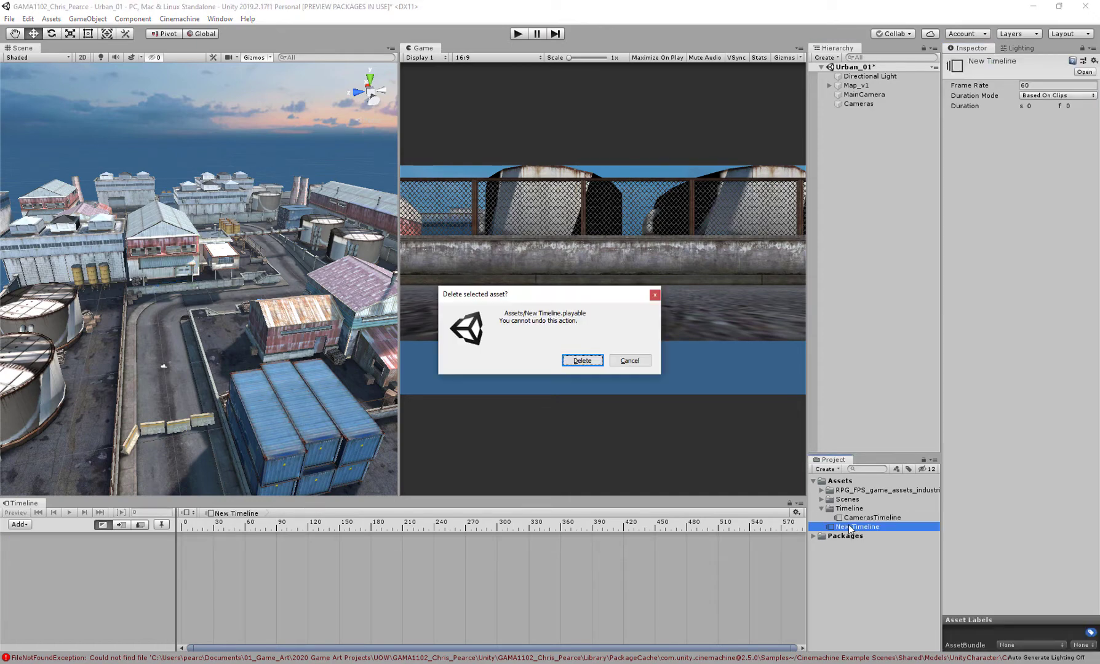
click(588, 360)
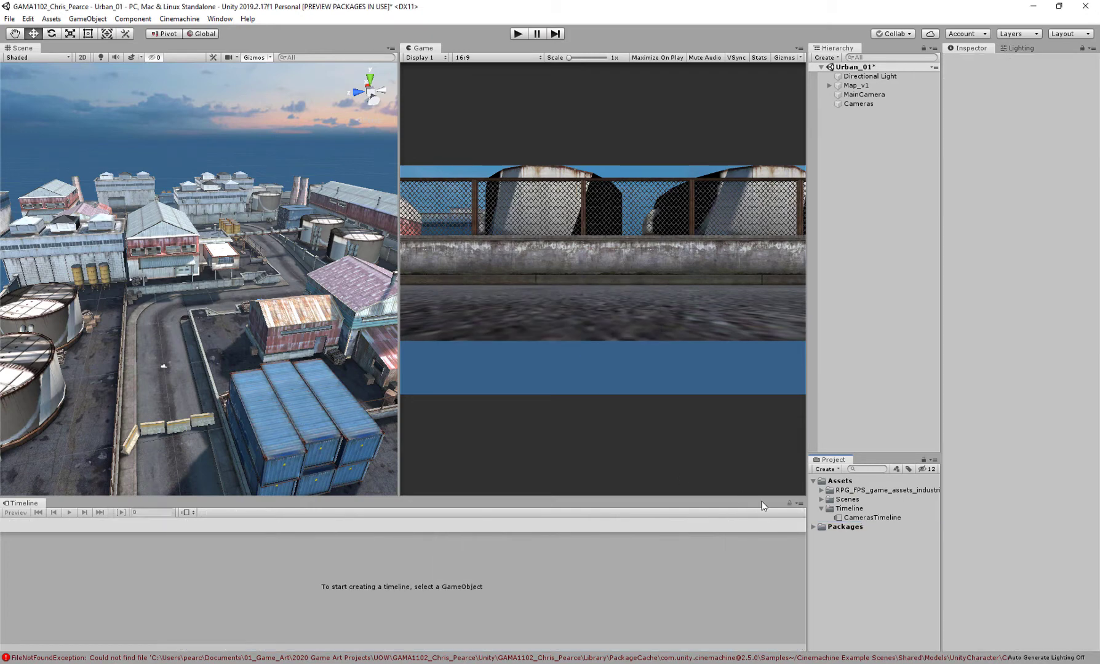
click(820, 508)
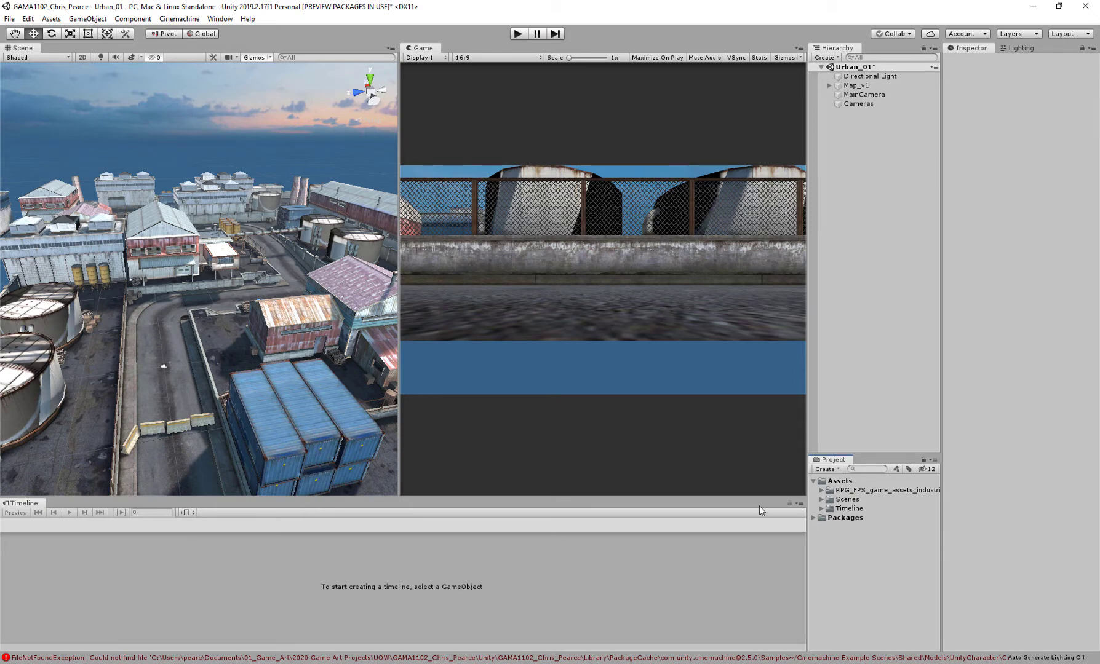
- Lock the Timeline view to the Cameras object's CamerasTimeline, and test the lock by selecting MainCamera and Map_v1
click(860, 103)
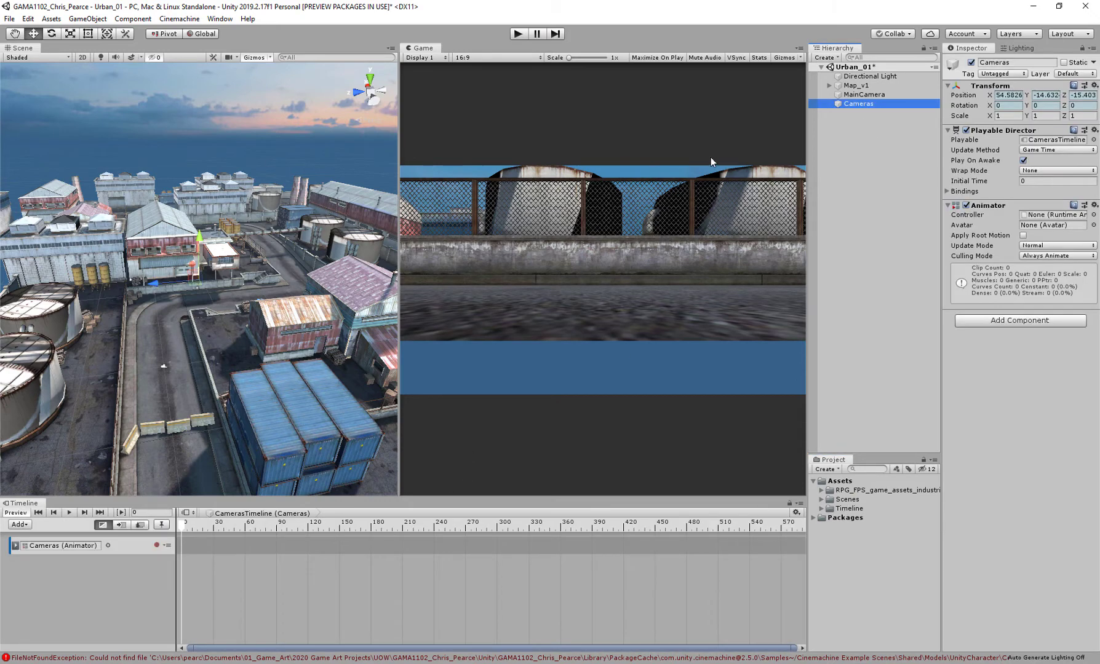
click(864, 94)
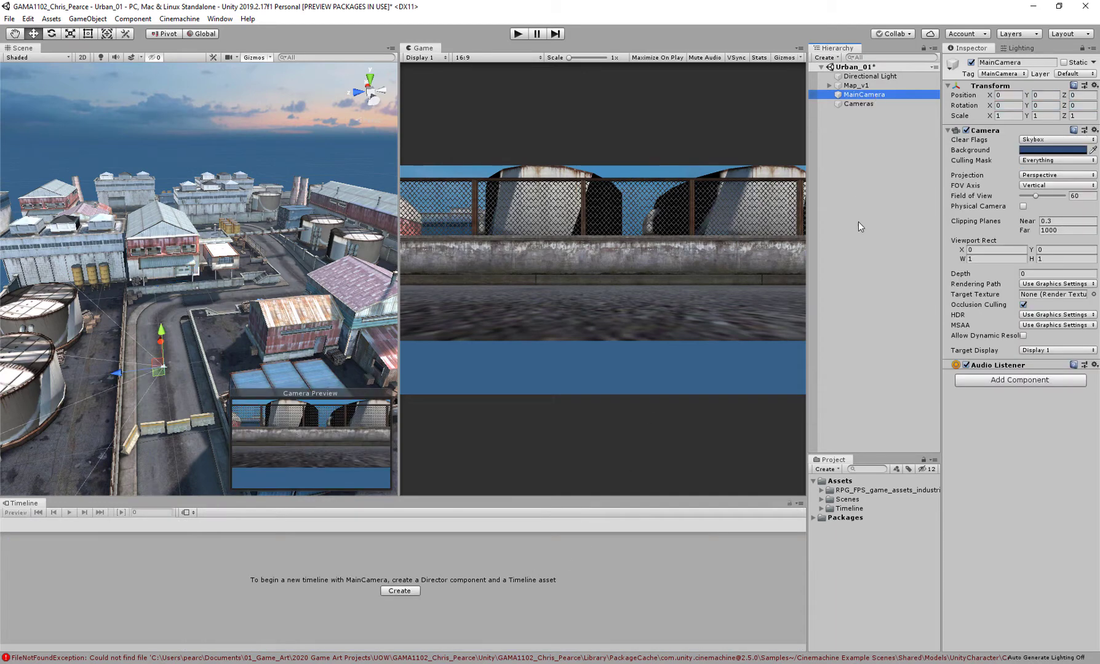
key(Up)
key(Up)
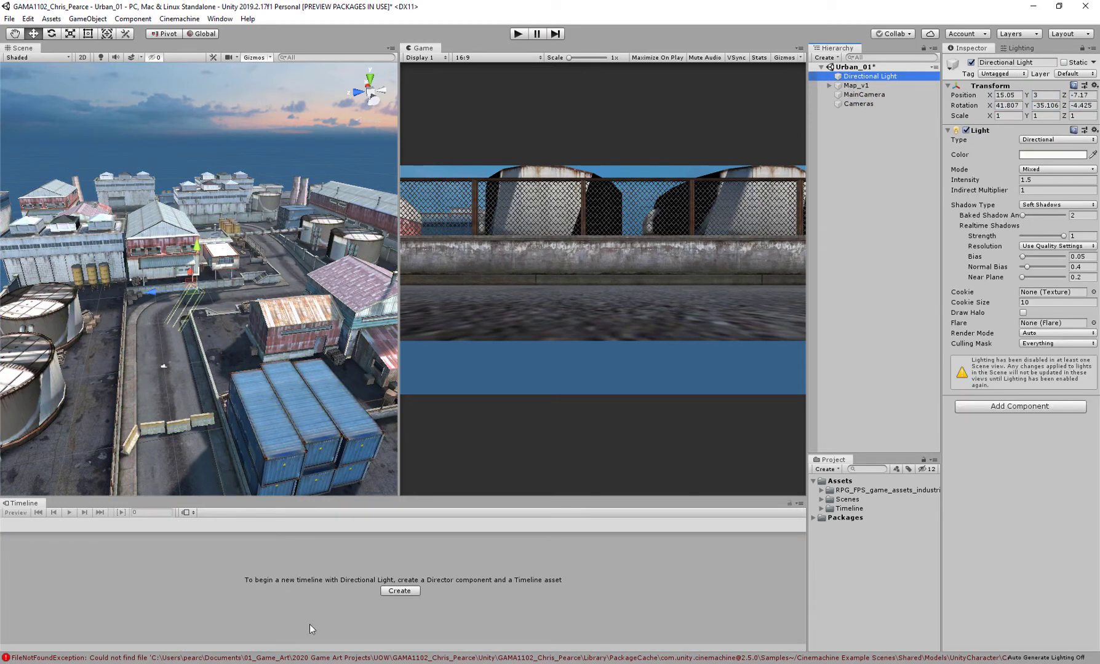
click(858, 104)
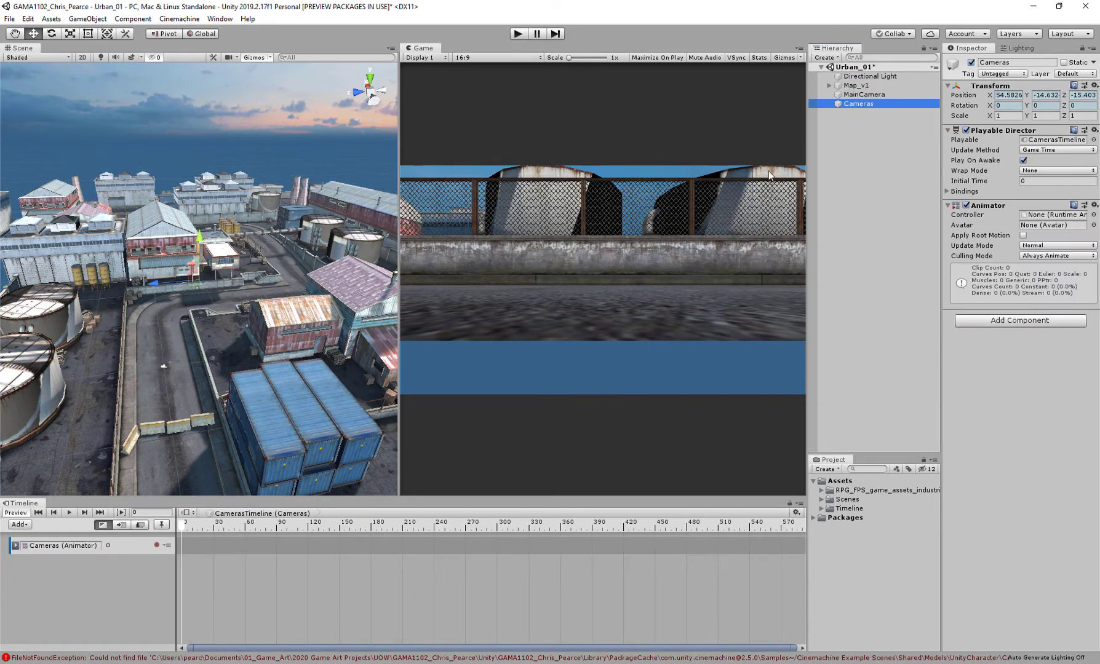
click(789, 505)
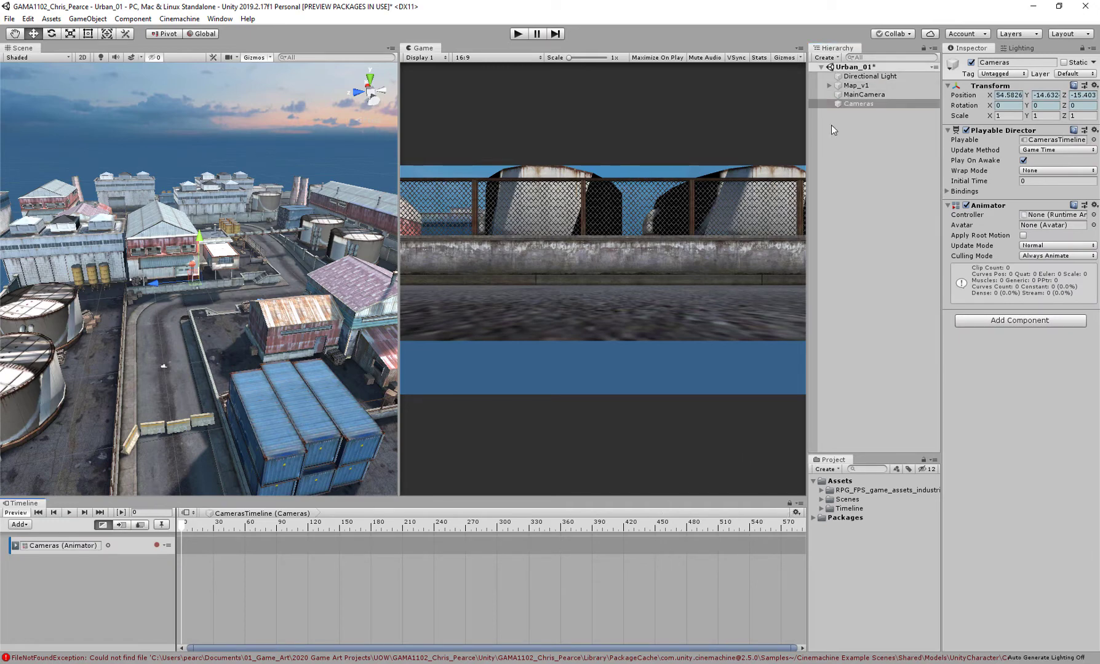
click(863, 94)
click(856, 86)
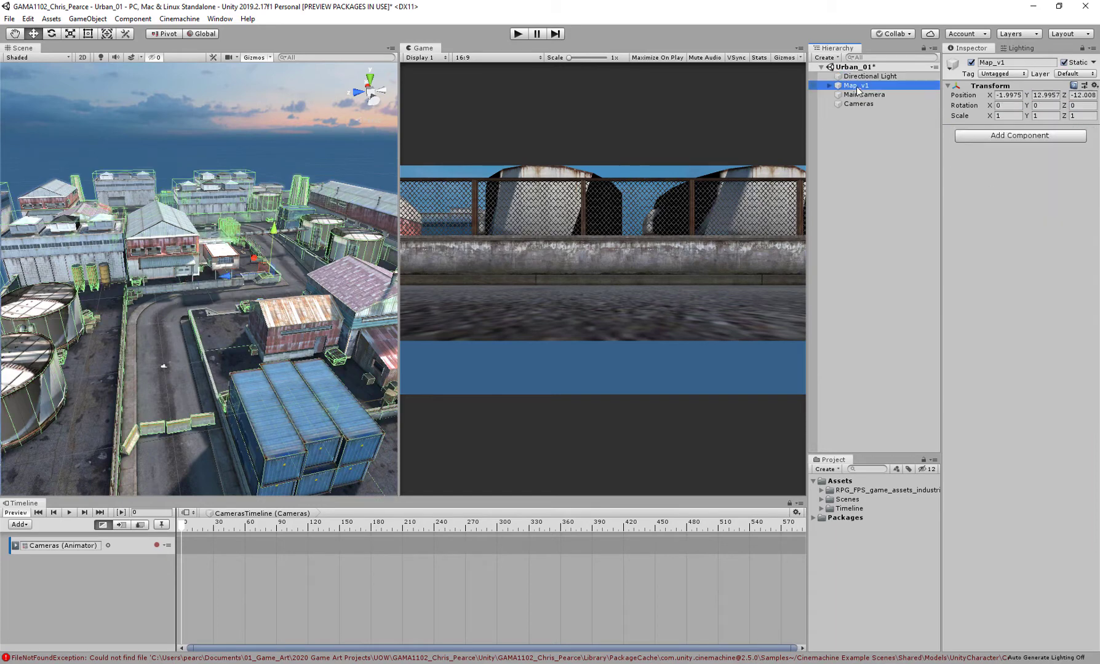
- Clear the object selection and create a Cinemachine virtual camera from the current scene view
click(858, 94)
click(850, 138)
click(858, 103)
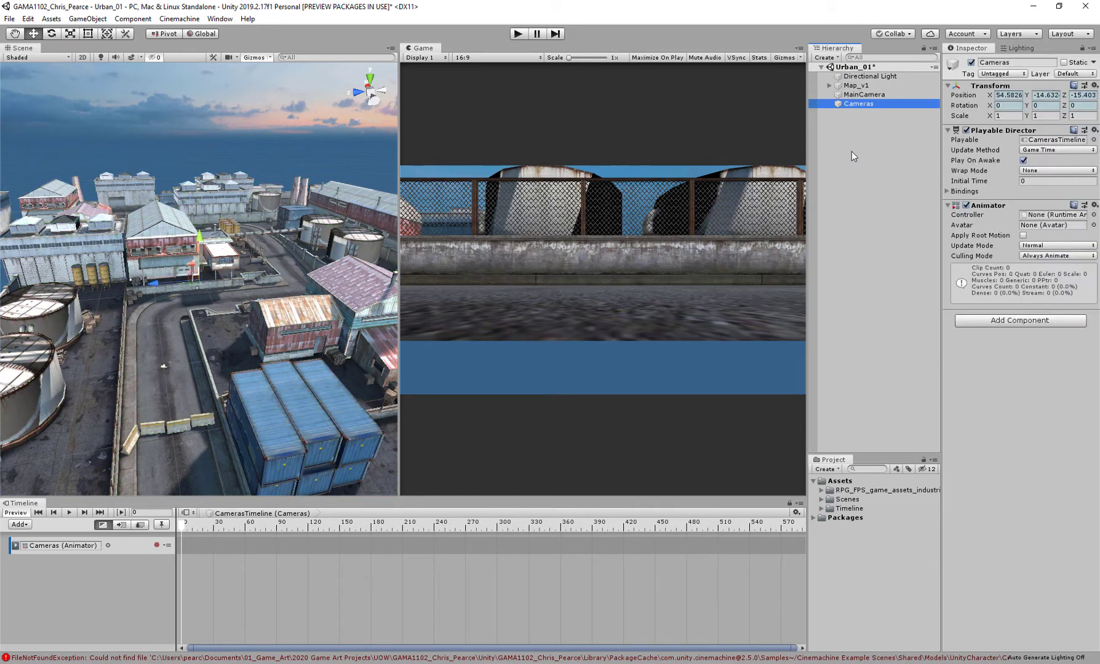
click(854, 185)
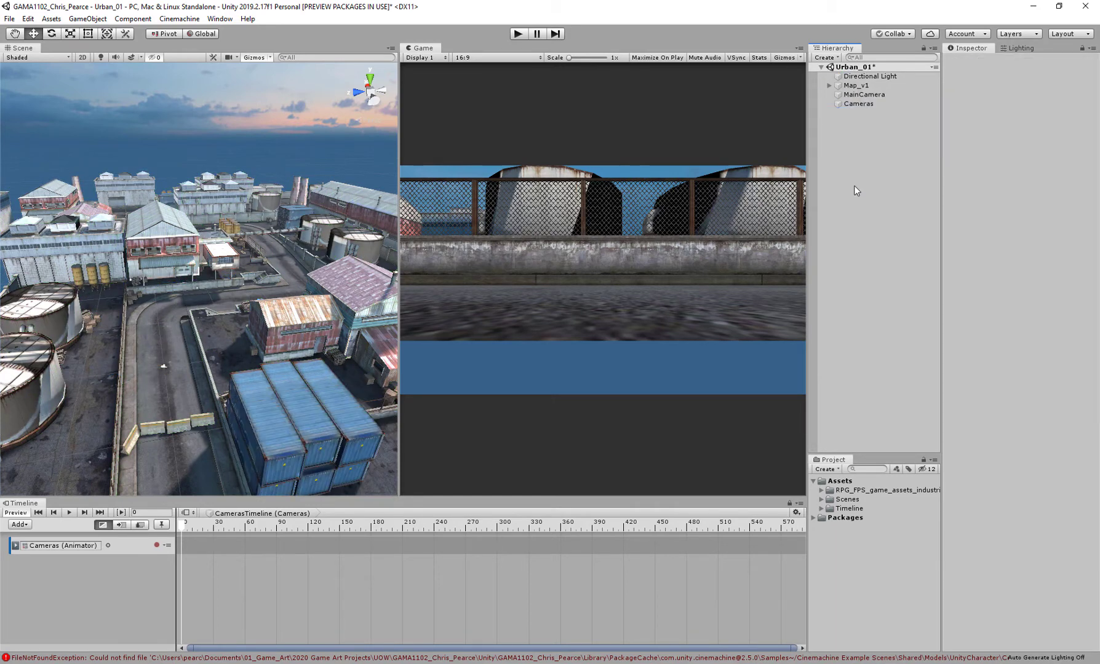
click(190, 19)
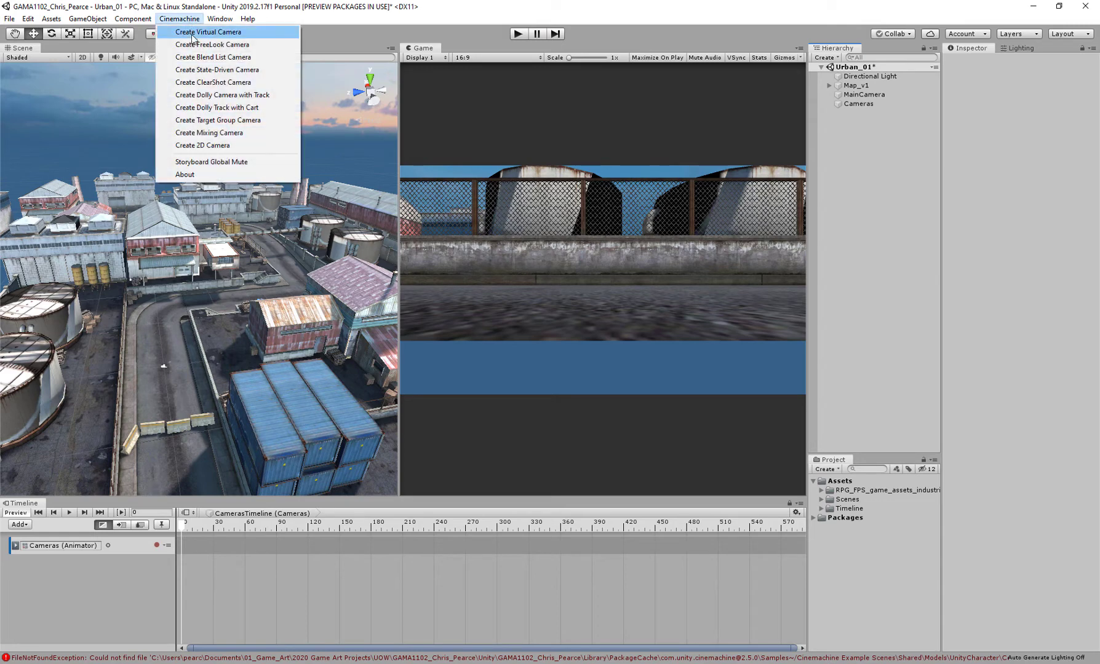
click(193, 37)
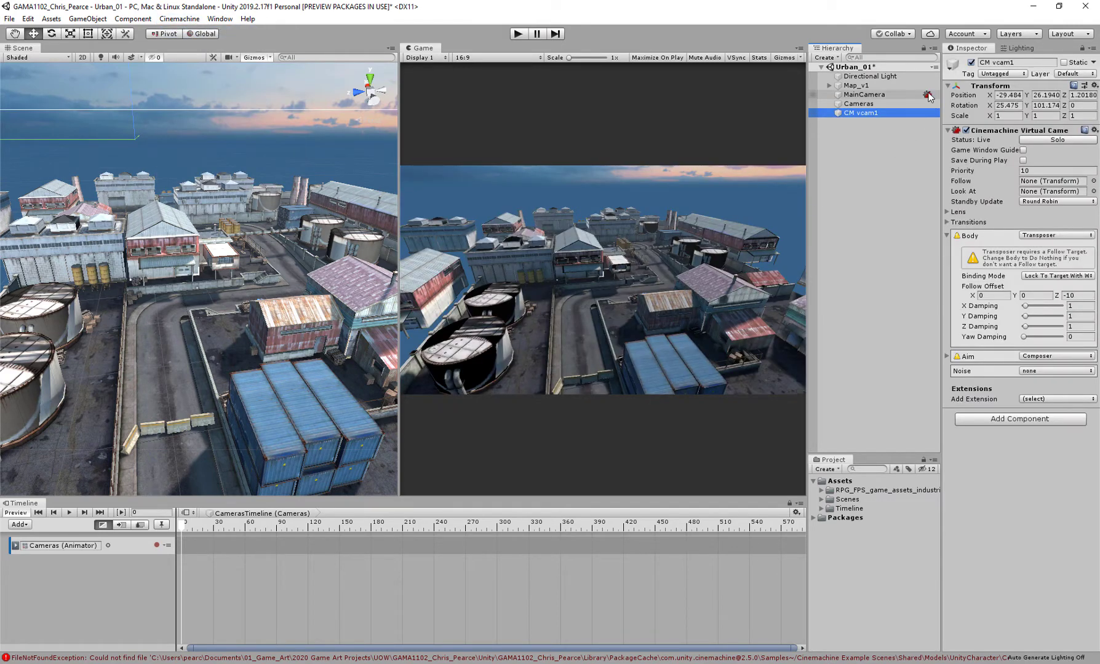
- Examine the Cinemachine Brain component on MainCamera and search the components that can be added for "cin"
click(882, 96)
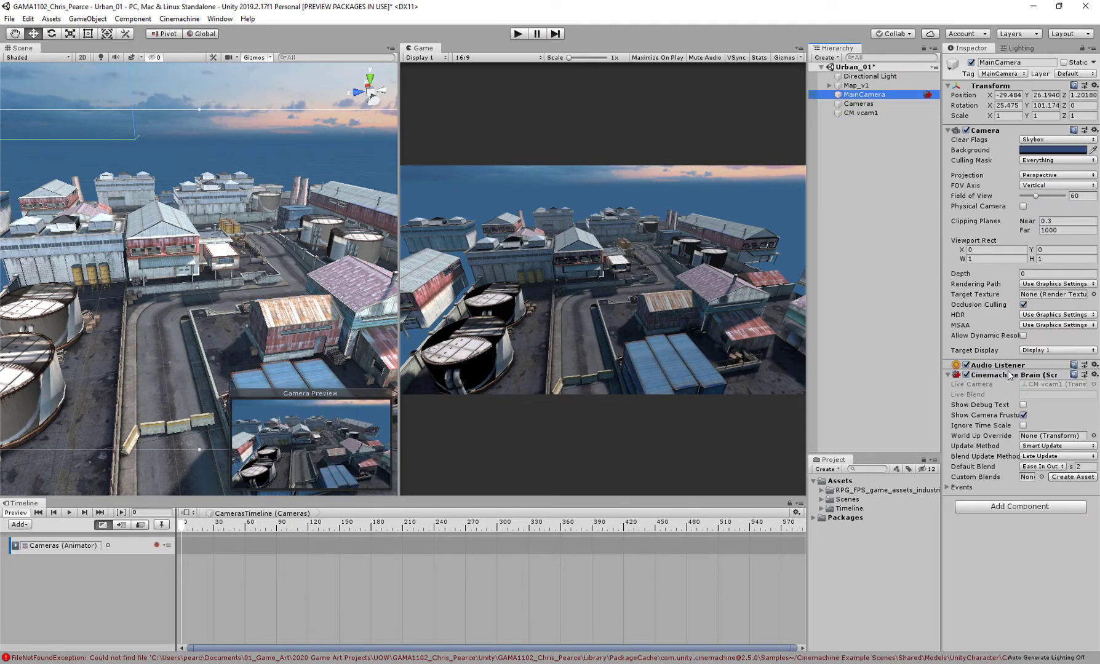
click(861, 95)
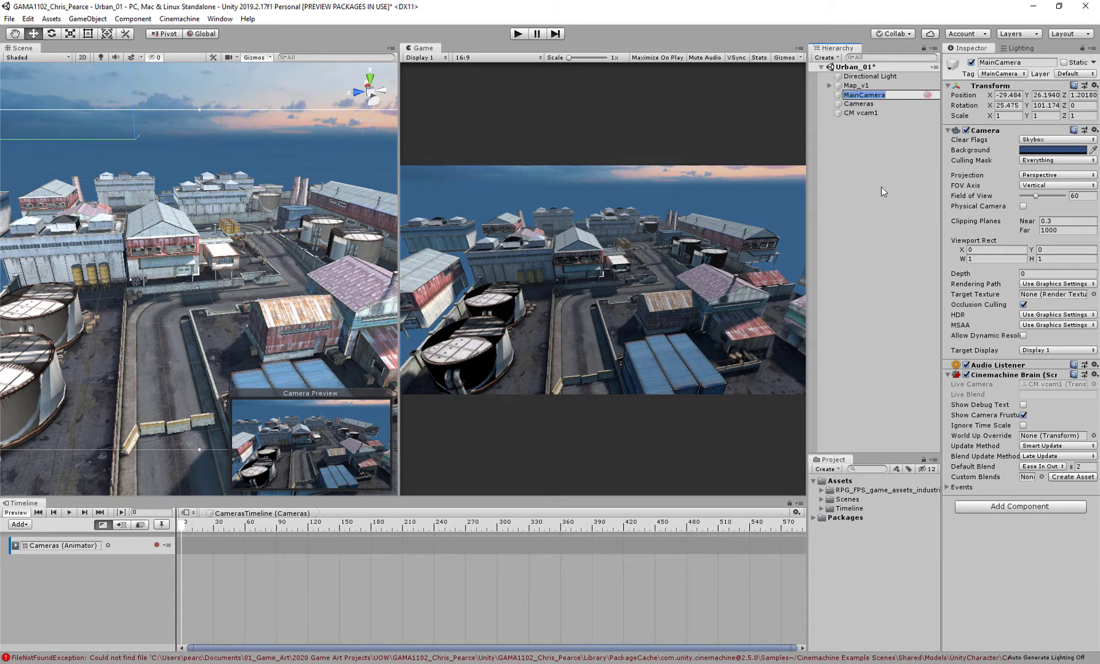
click(890, 253)
click(870, 95)
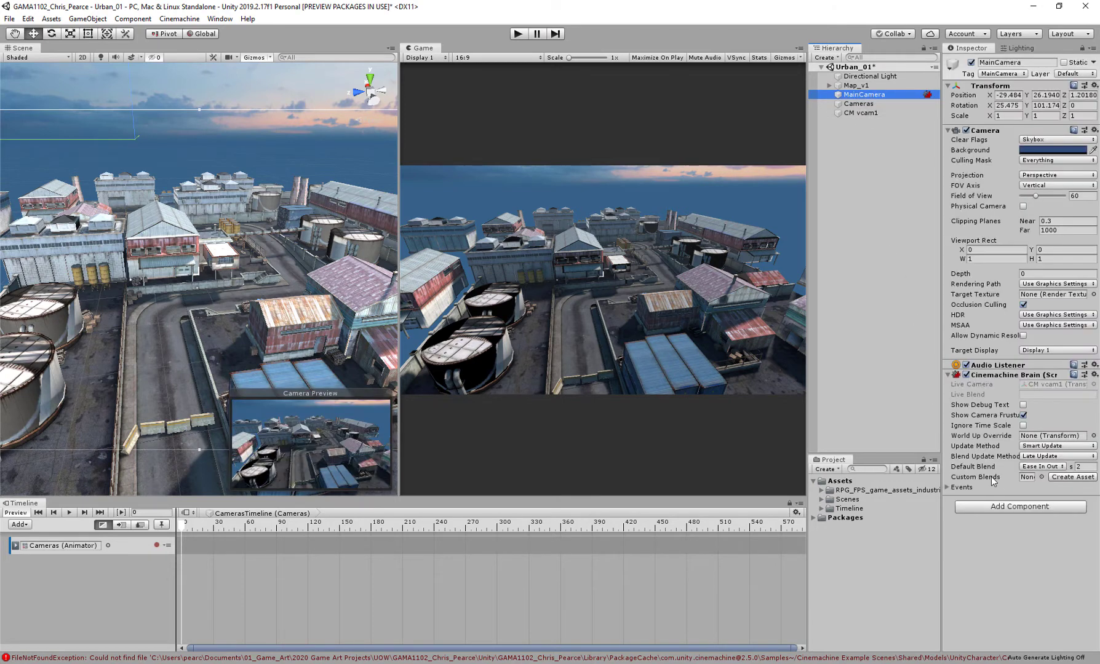
click(1006, 508)
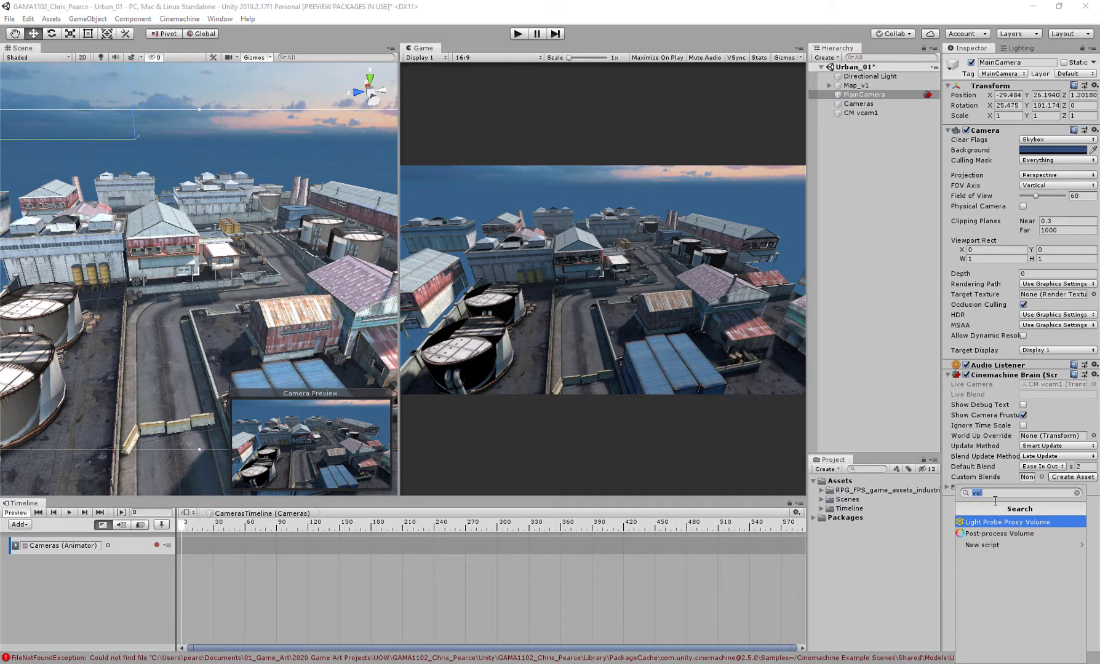
text(cin)
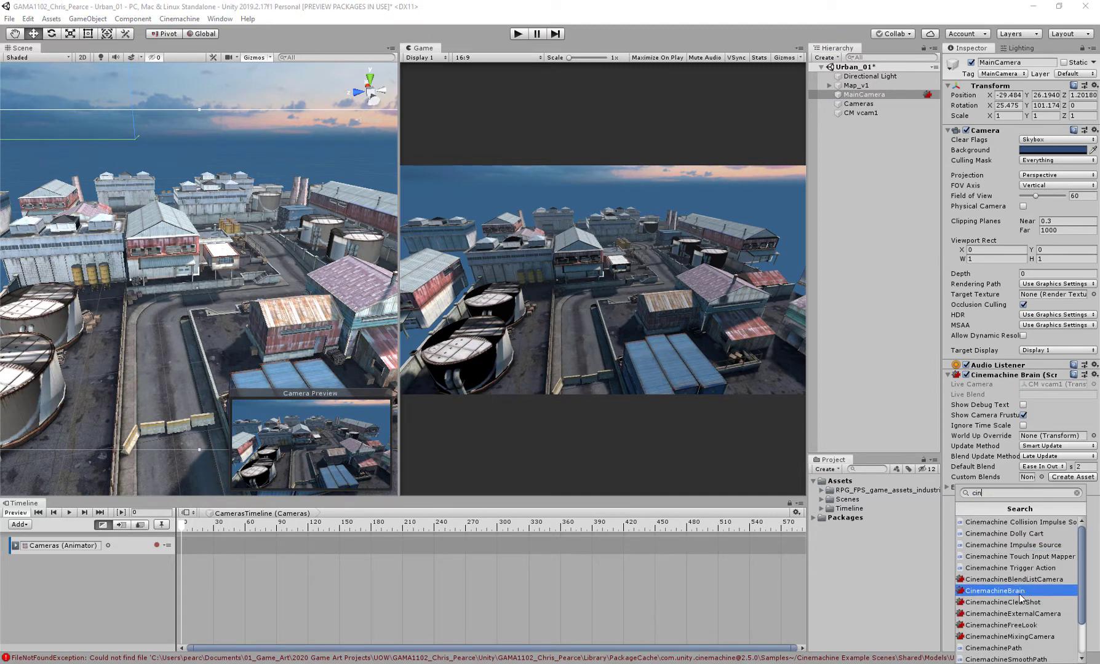
click(883, 337)
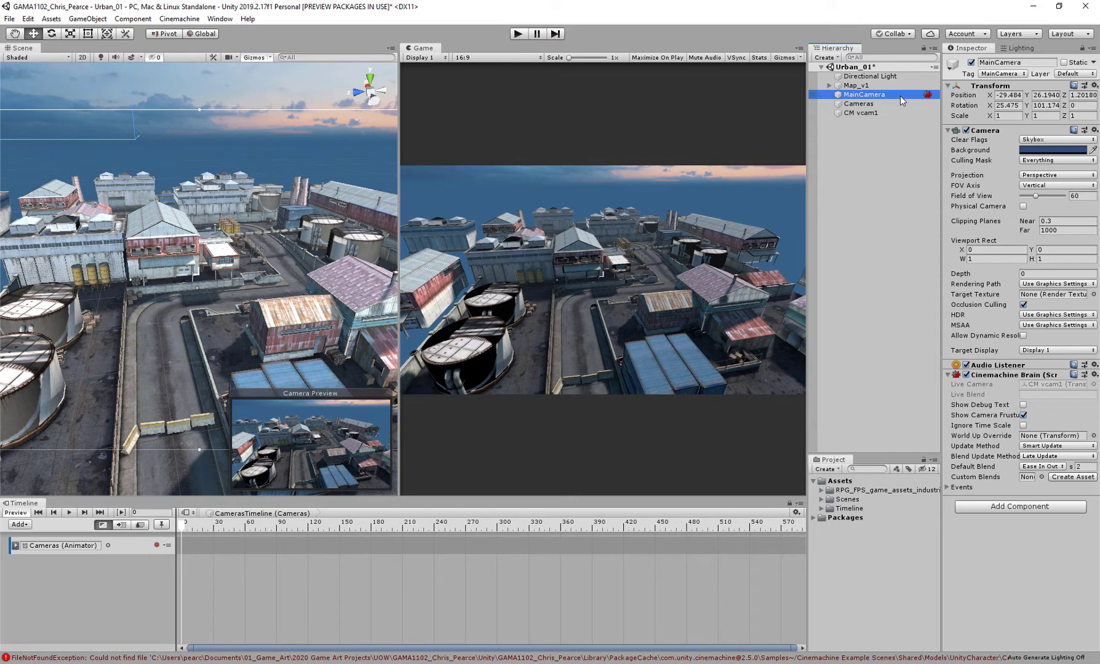
- Compare MainCamera with CM vcam1 and choose the 16:9 aspect ratio for the Game view
click(893, 163)
click(870, 96)
click(866, 112)
click(872, 97)
click(467, 57)
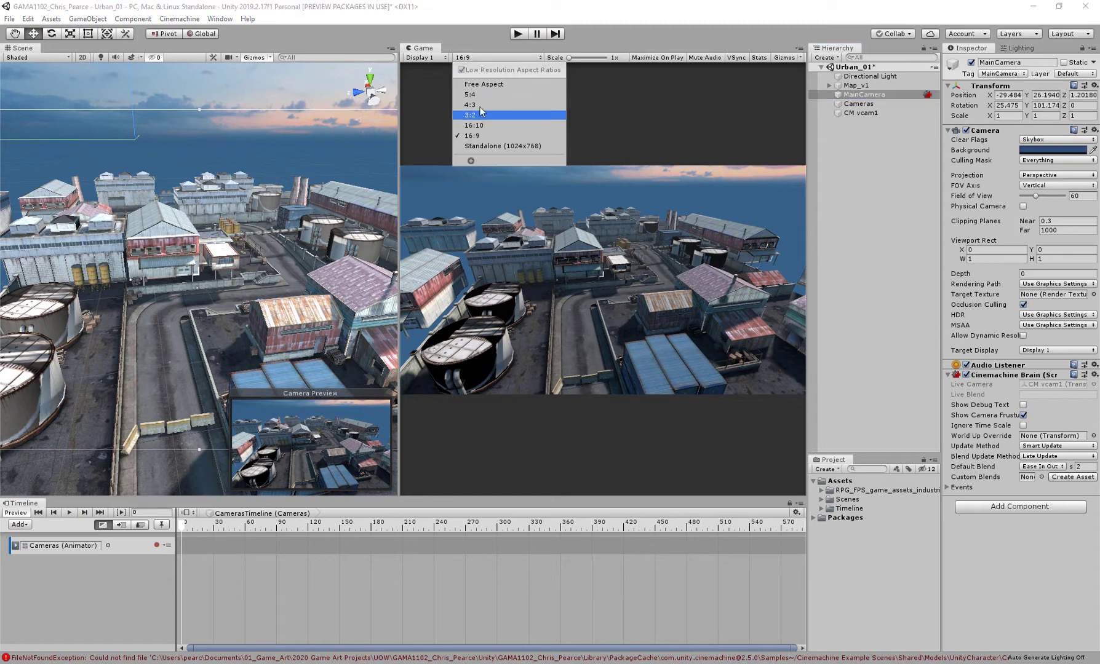
click(481, 137)
- Select CM vcam1 and examine its view frustum over the whole map in the scene view
scroll(110, 194, down, 5)
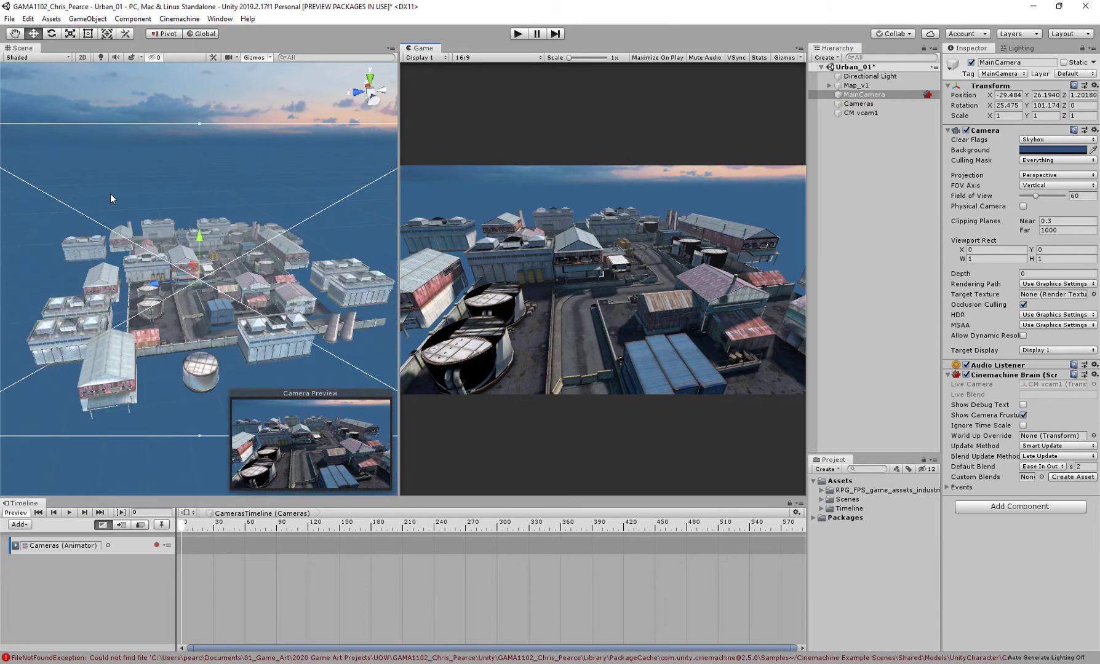
alt+drag(110, 195, 206, 184)
click(864, 113)
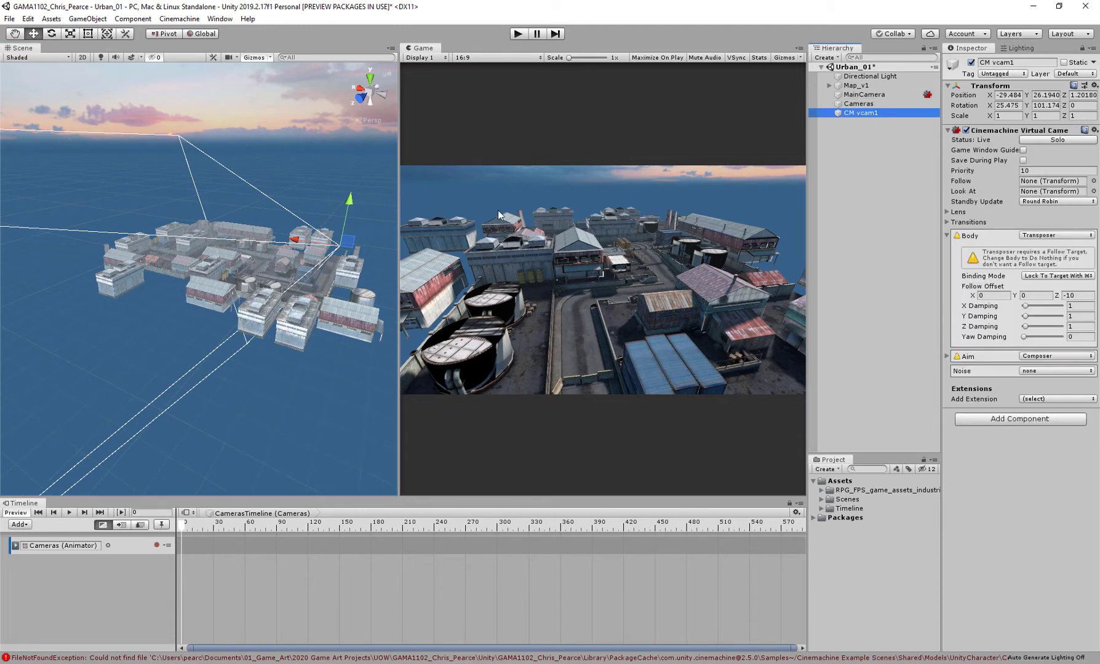
click(854, 115)
text(w)
click(853, 167)
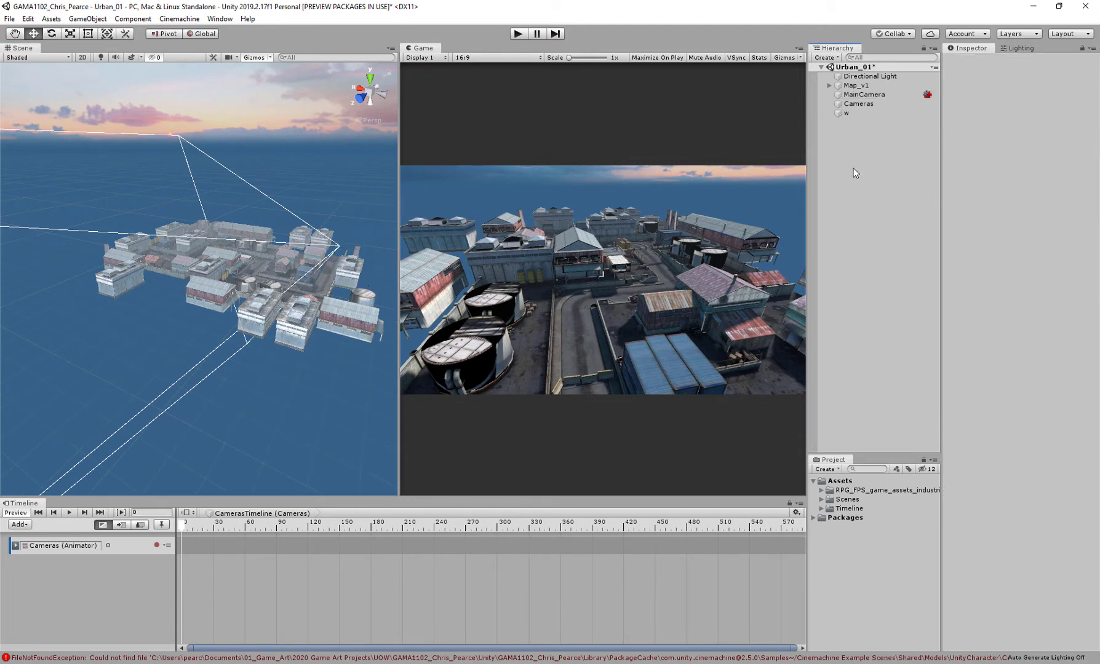
key(ctrl+z)
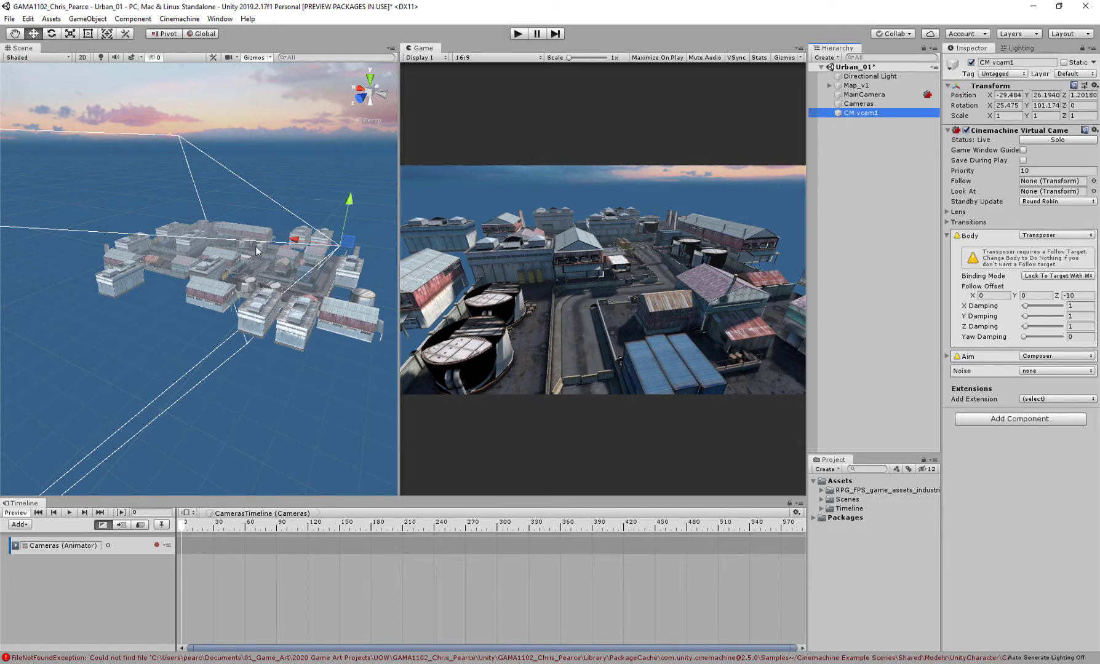
- Move CM vcam1 back and forth along X, leaving it at -37.1, and compare its transform with MainCamera's
drag(295, 240, 139, 217)
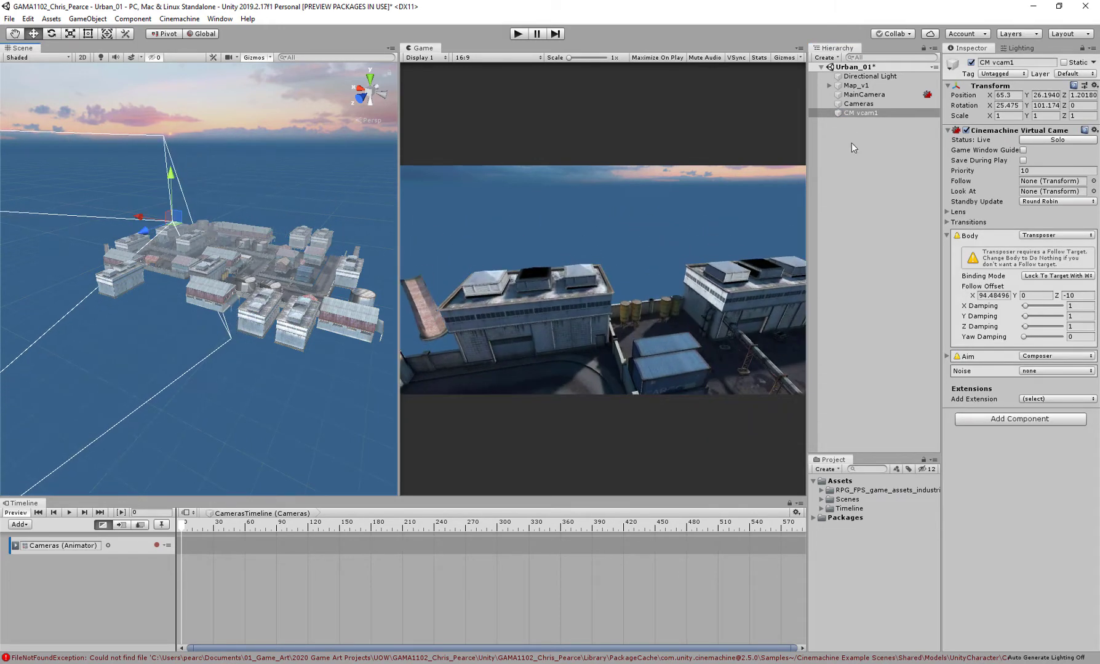
click(863, 94)
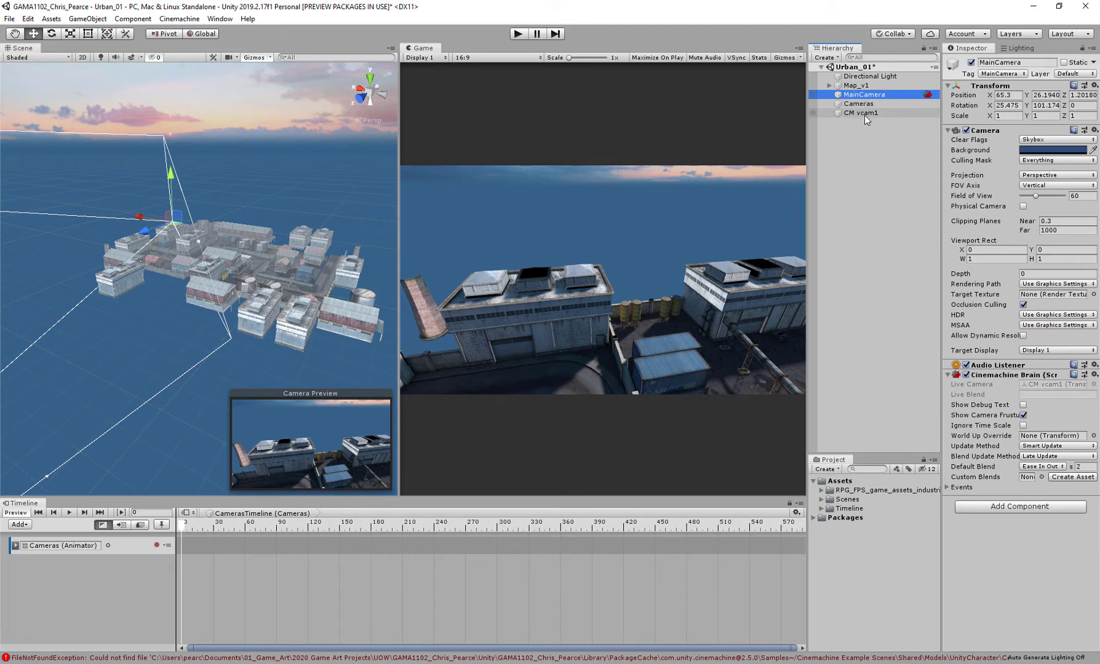
click(864, 115)
click(863, 94)
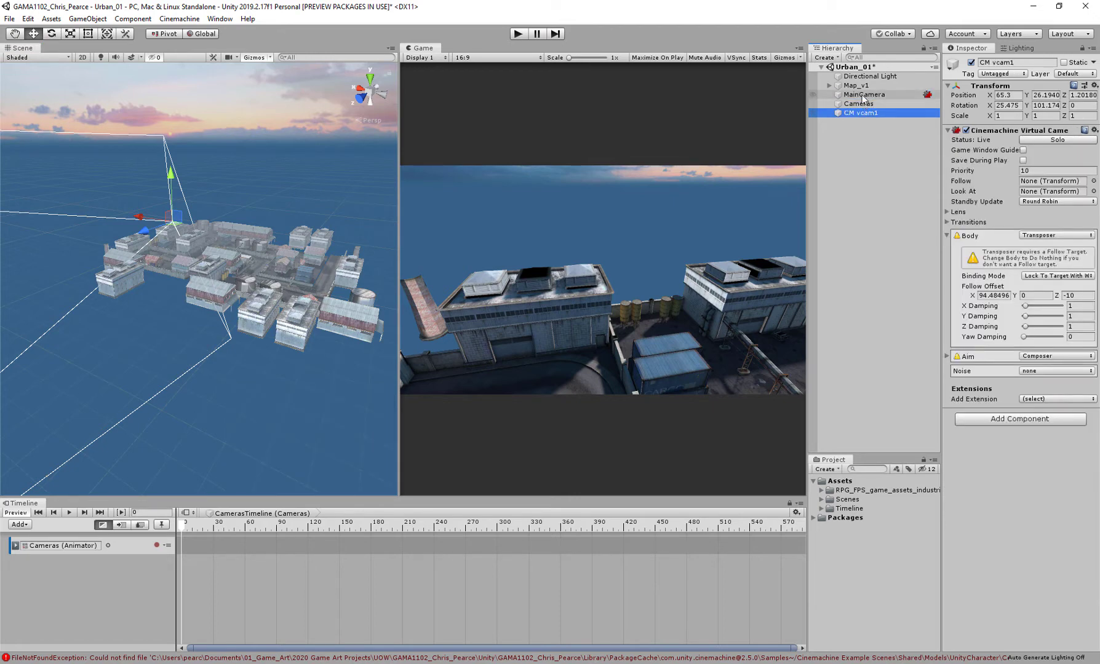
click(859, 112)
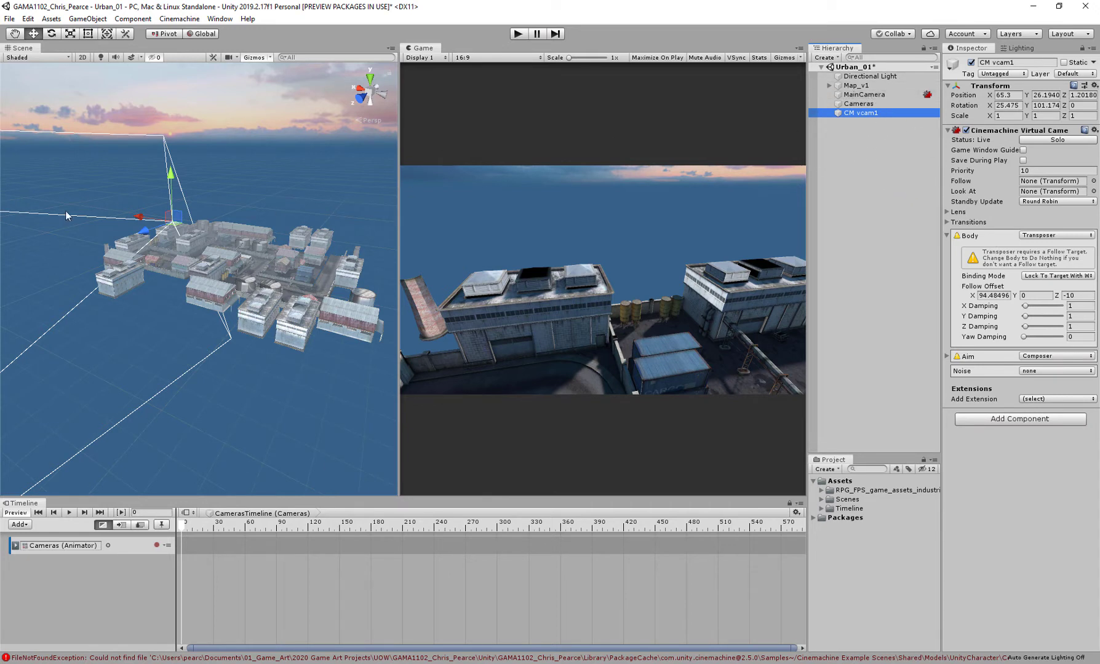
drag(68, 215, 273, 245)
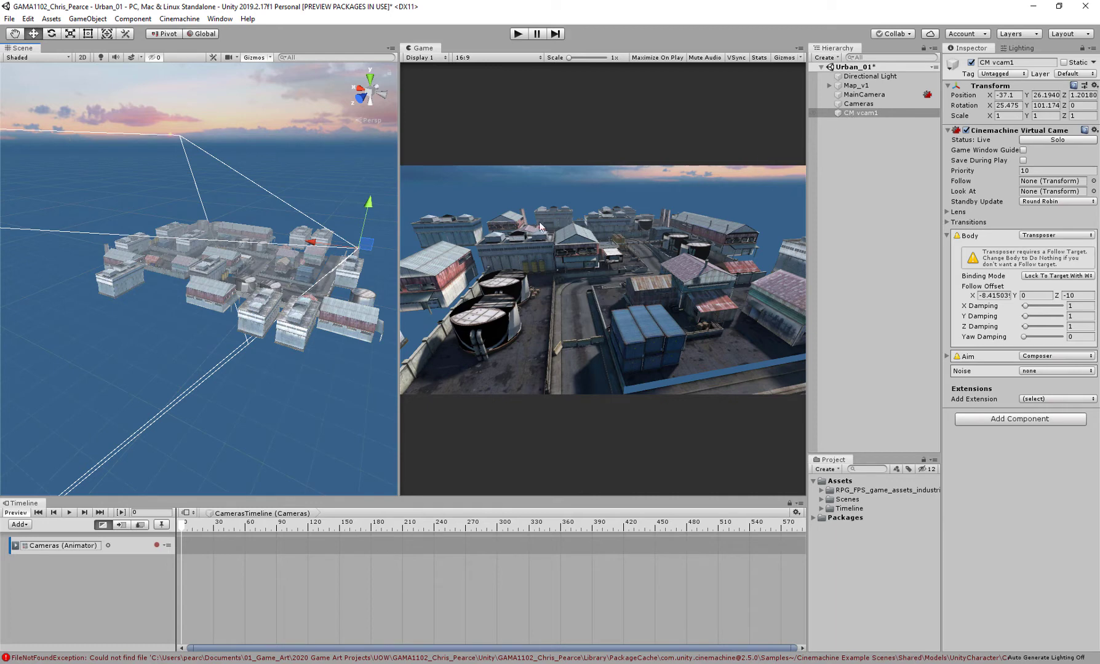
- Create a second Cinemachine virtual camera from a higher, wider scene view overlooking the whole map
right_drag(342, 350, 210, 302)
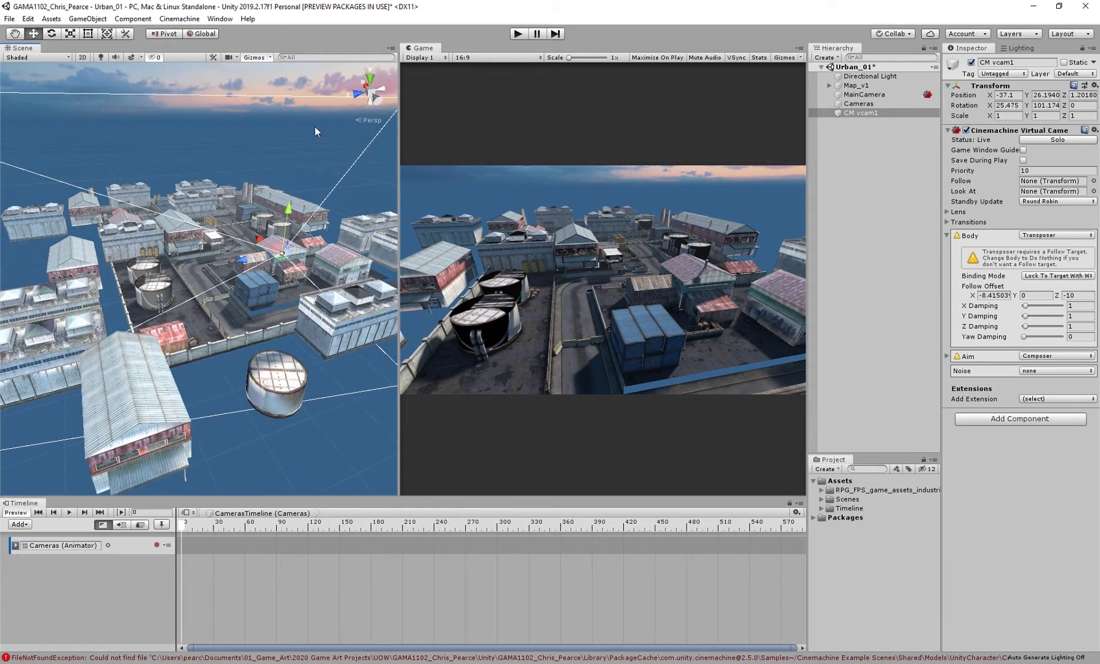
click(180, 19)
click(183, 32)
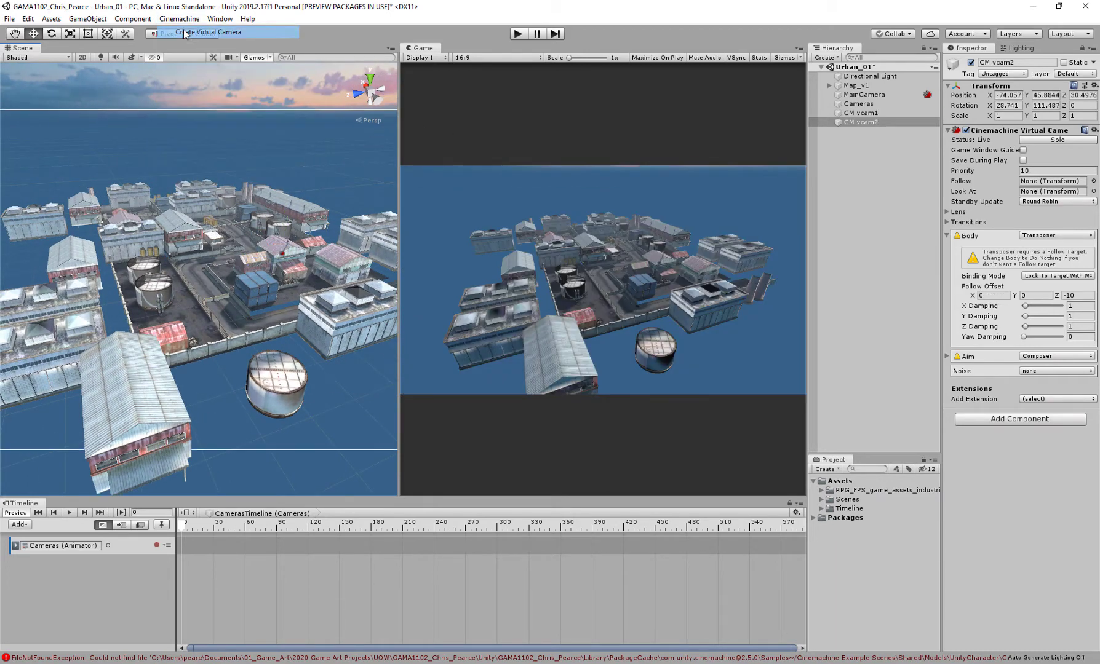
- Parent CM vcam1 and CM vcam2 under the Cameras object and check the resulting group
click(850, 114)
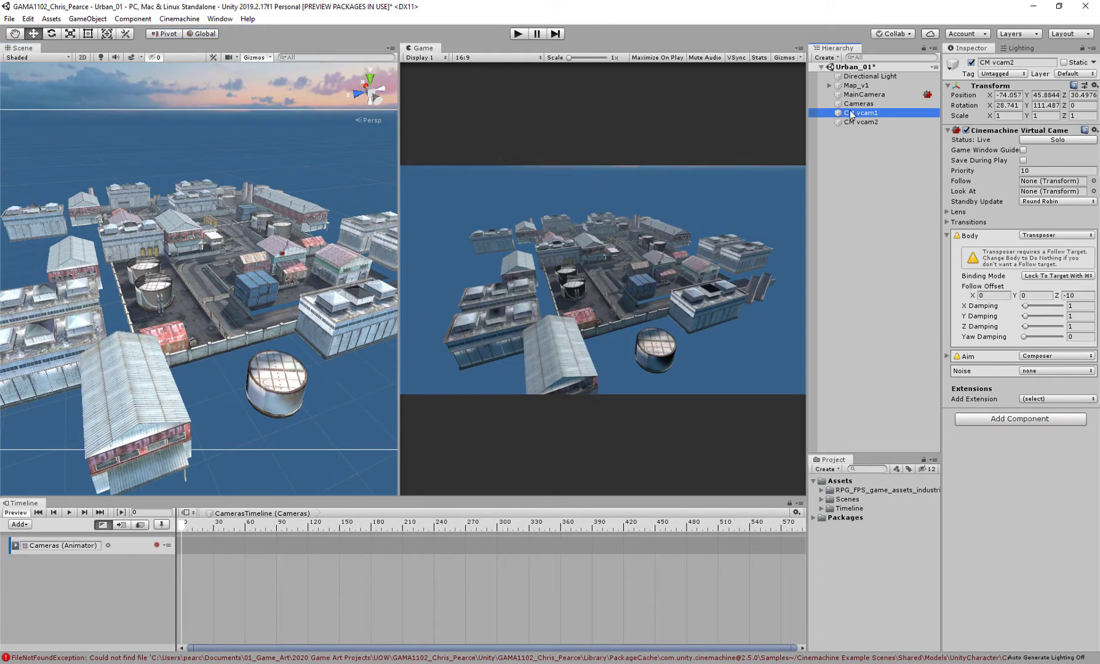
shift+click(853, 121)
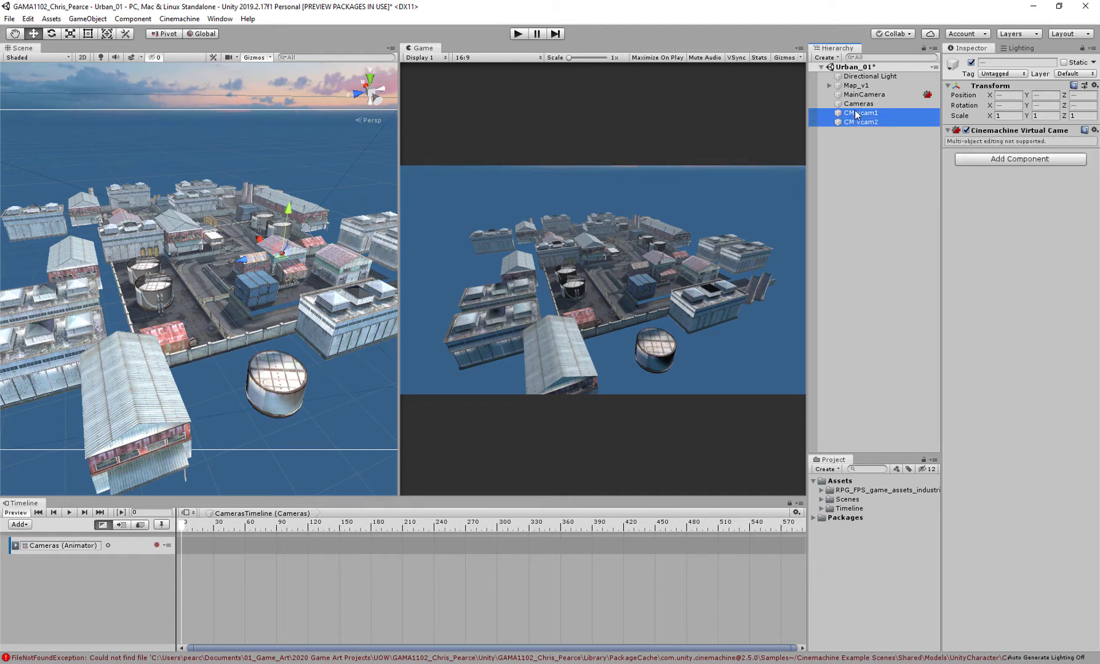
drag(856, 115, 859, 104)
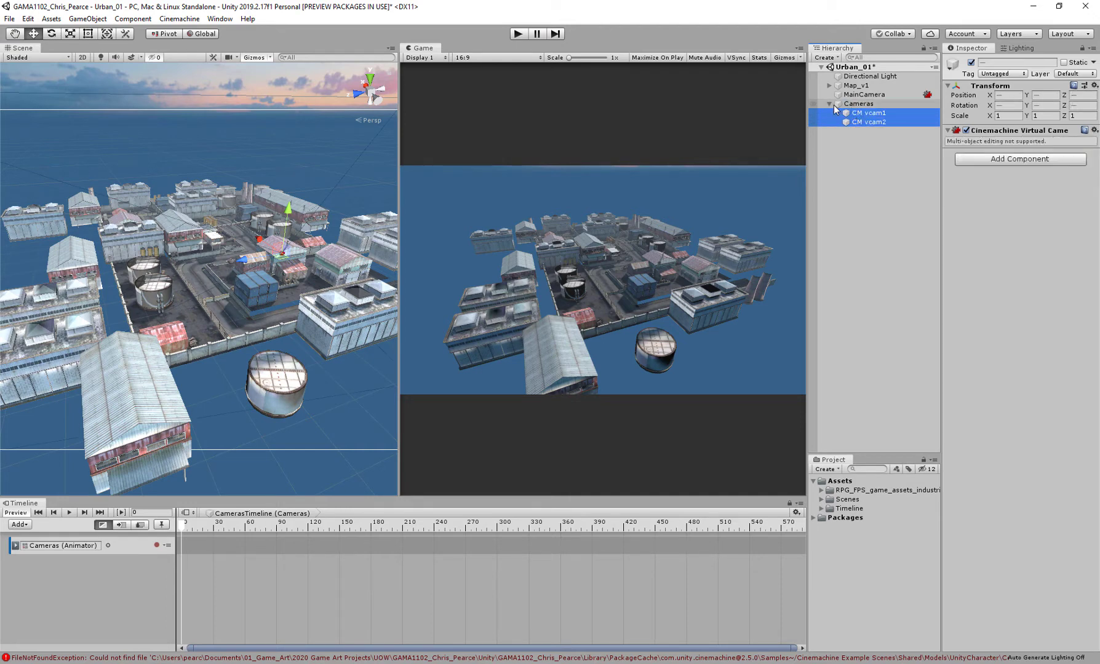
click(829, 104)
click(829, 104)
click(859, 105)
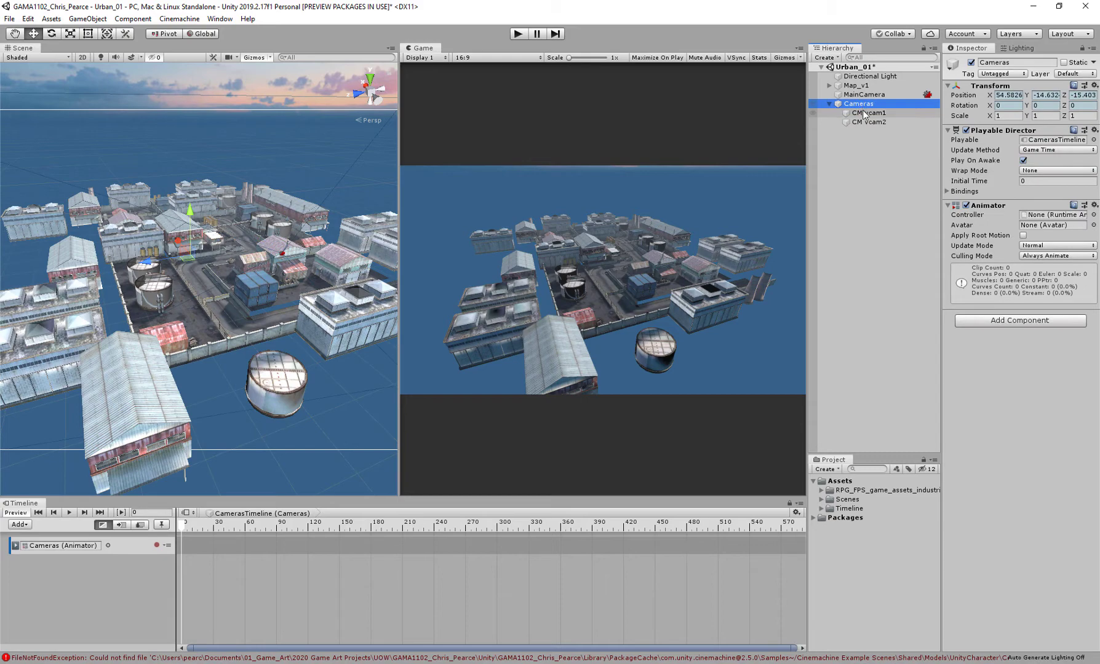
- Compare the frustums of both virtual cameras and move CM vcam2 along X to -72.3
click(866, 113)
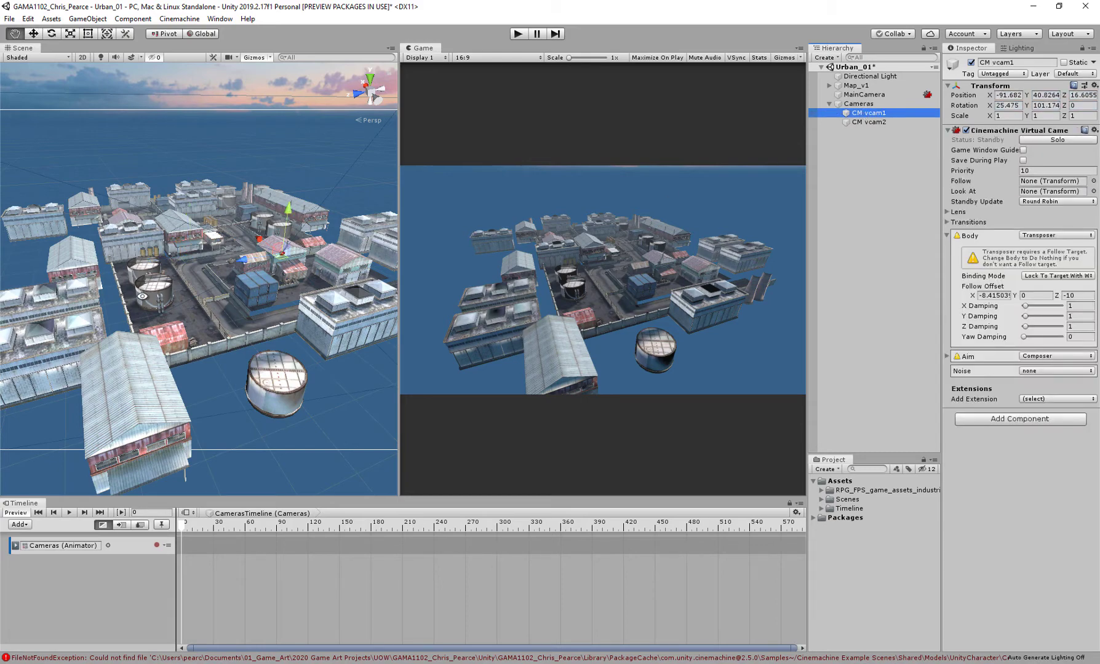
alt+drag(142, 296, 344, 246)
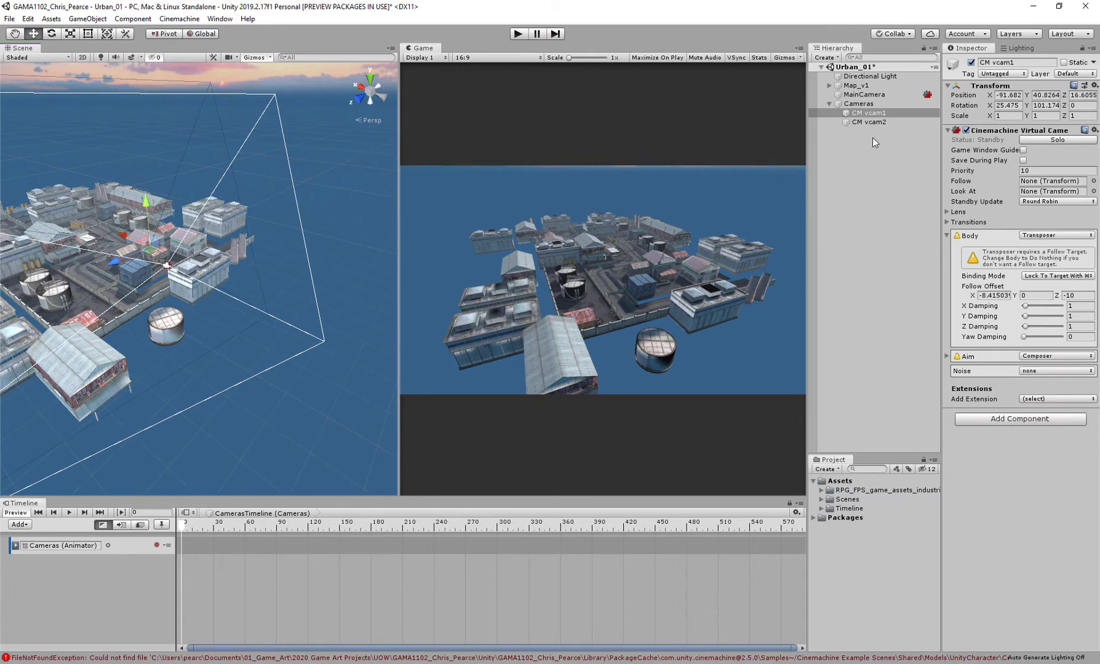
click(865, 121)
alt+drag(291, 289, 306, 313)
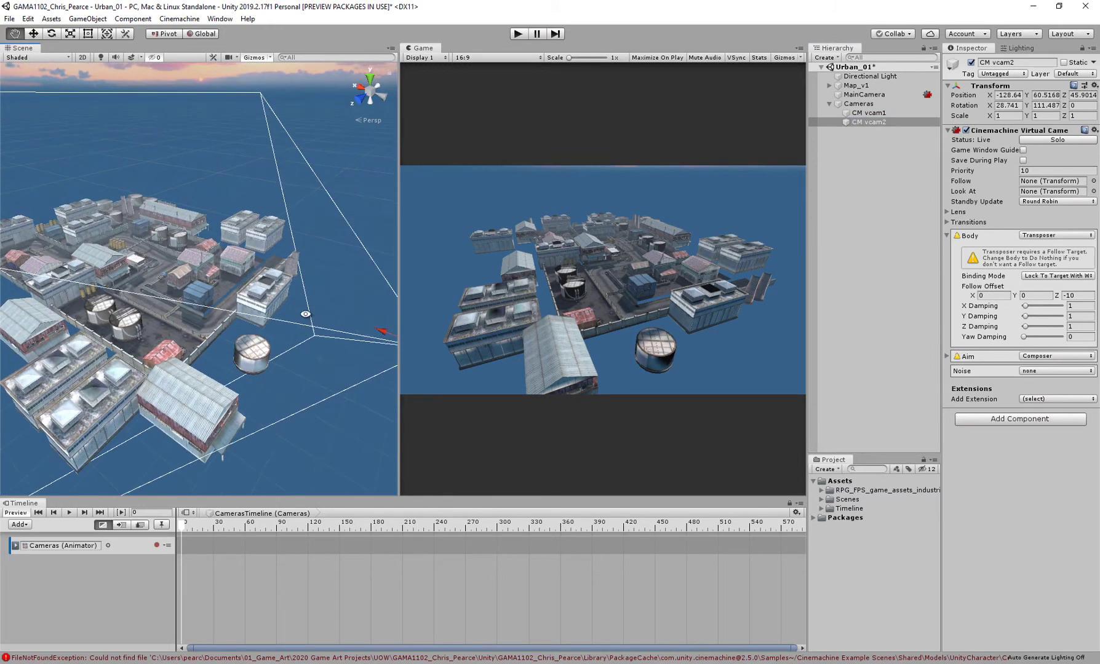
alt+drag(222, 274, 99, 239)
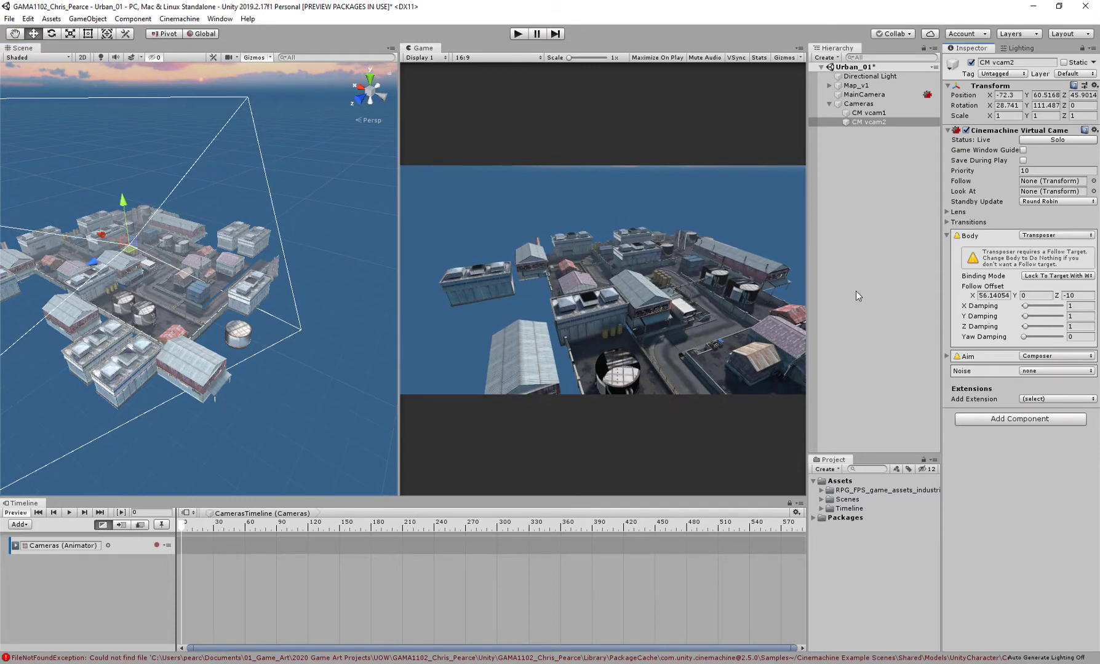
- Align CM vcam2 with a new scene view looking over the map from the opposite side
alt+drag(180, 254, 240, 296)
scroll(165, 271, up, 3)
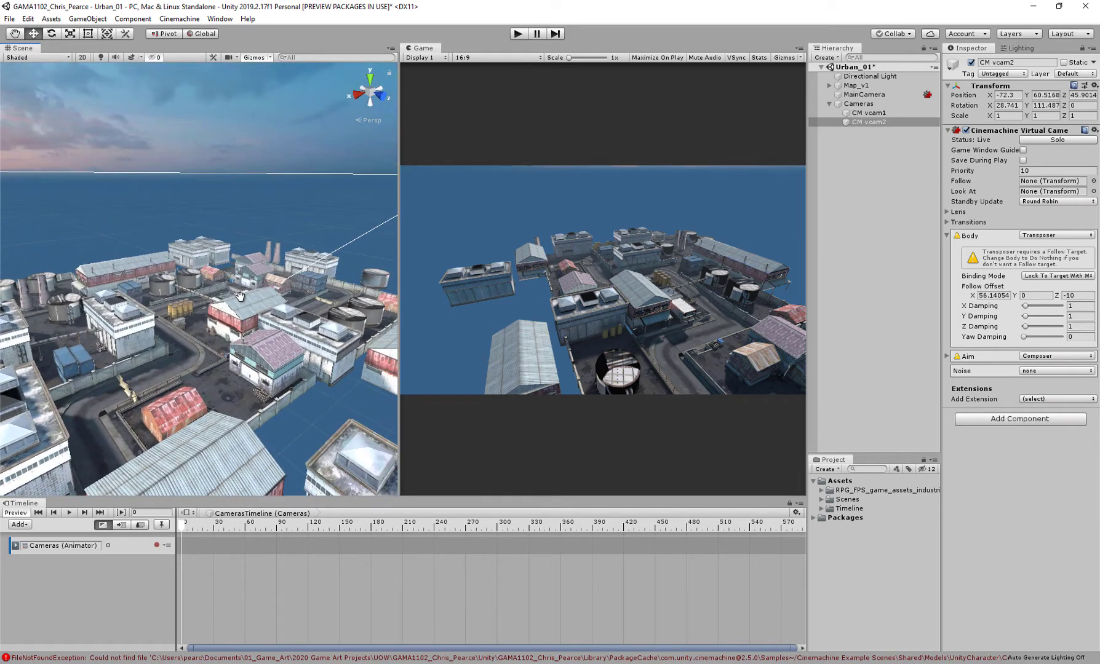
key(ctrl+shift+f)
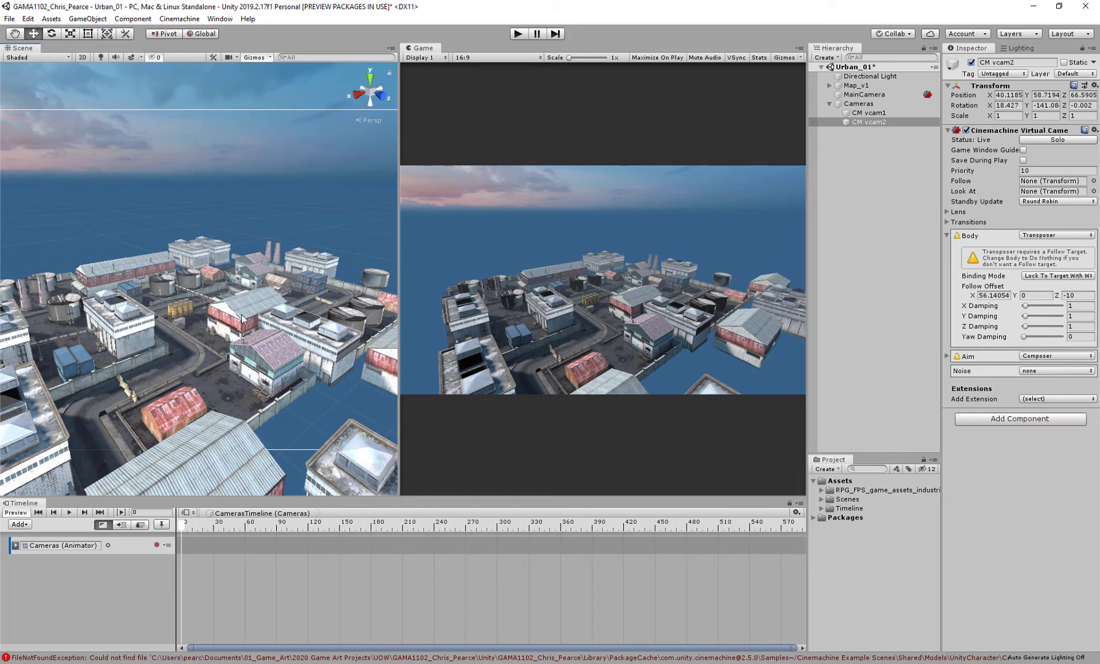
- Frame CM vcam1 in the scene and compare its placement around the map with CM vcam2
click(858, 114)
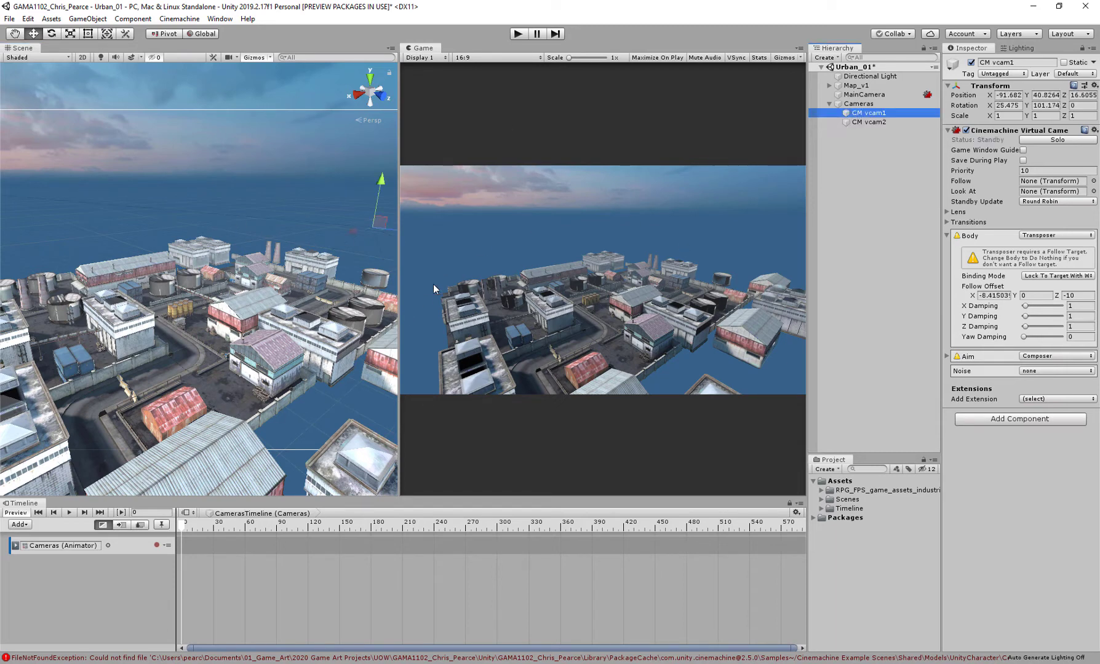
key(f)
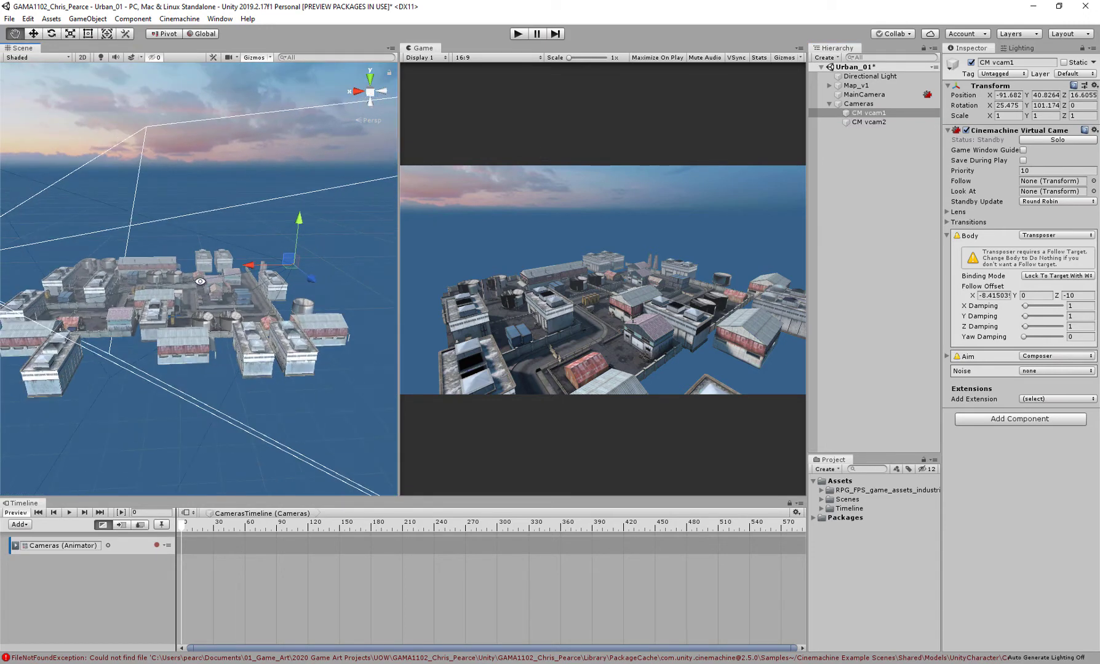
right_drag(213, 273, 338, 214)
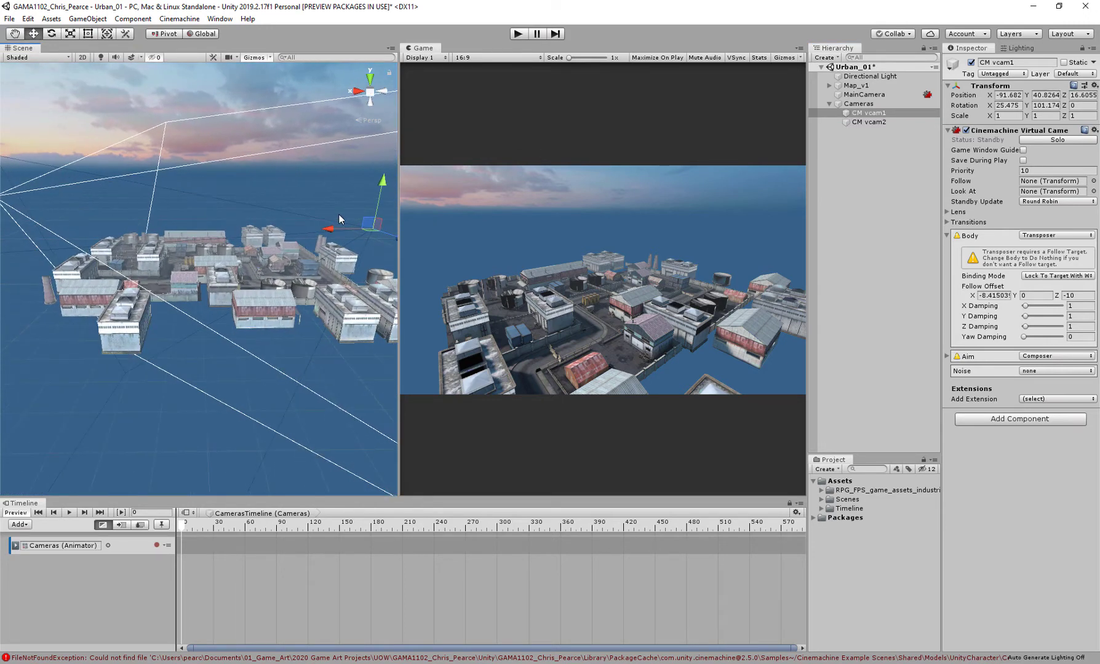
drag(338, 212, 350, 231)
click(864, 113)
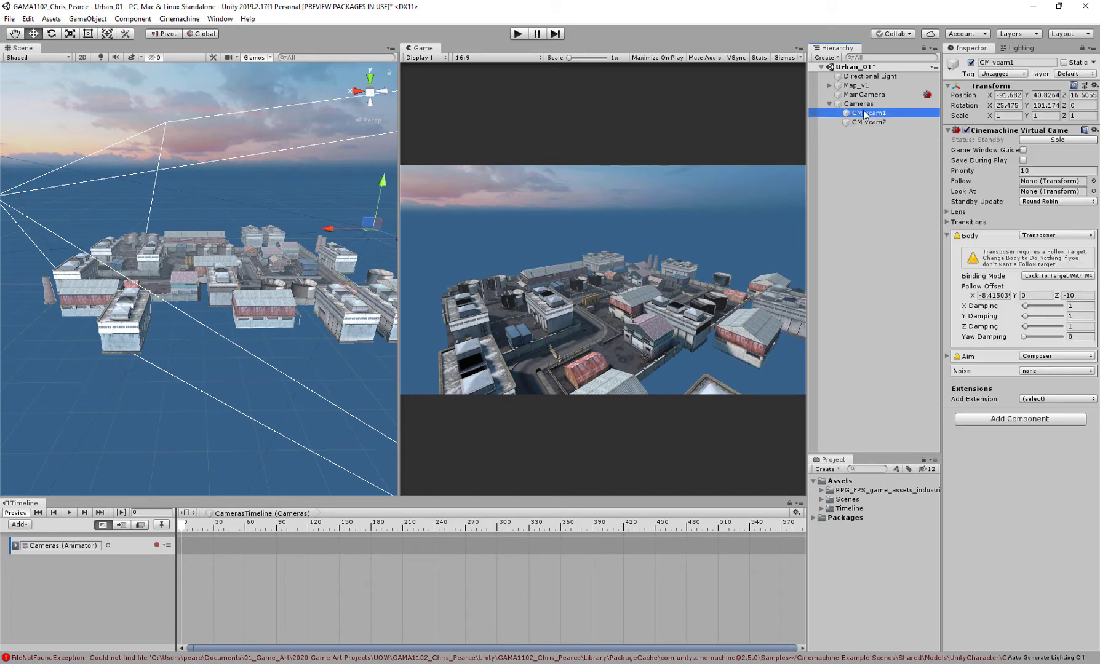
click(870, 122)
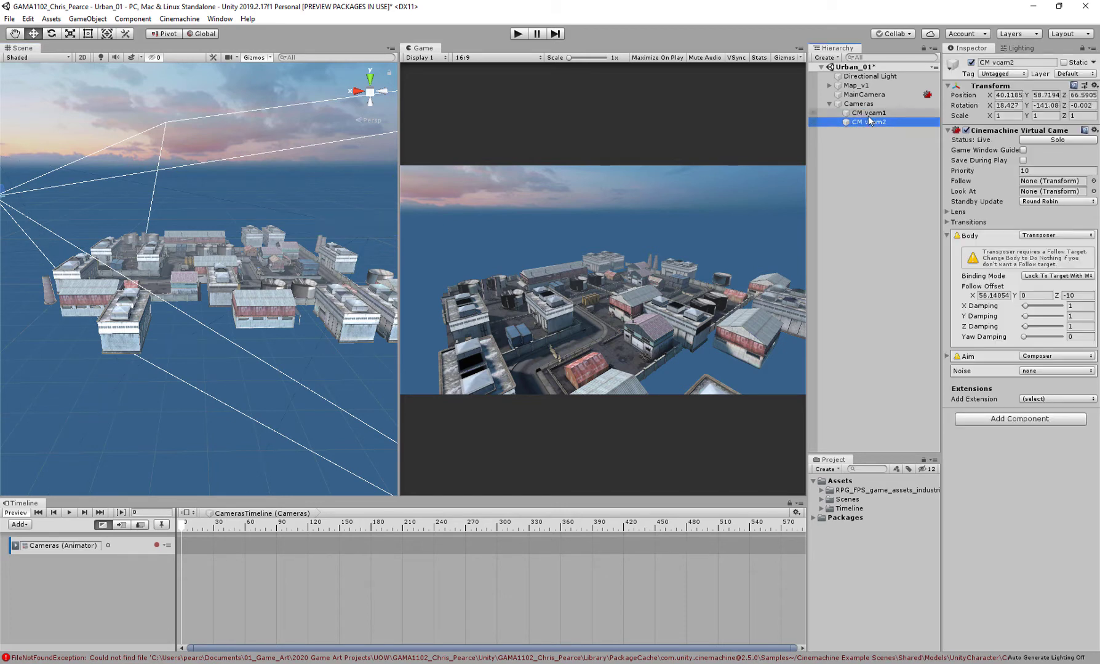
- Compare the shots from CM vcam1 and CM vcam2 by toggling Solo on each camera, leaving Solo off
click(868, 112)
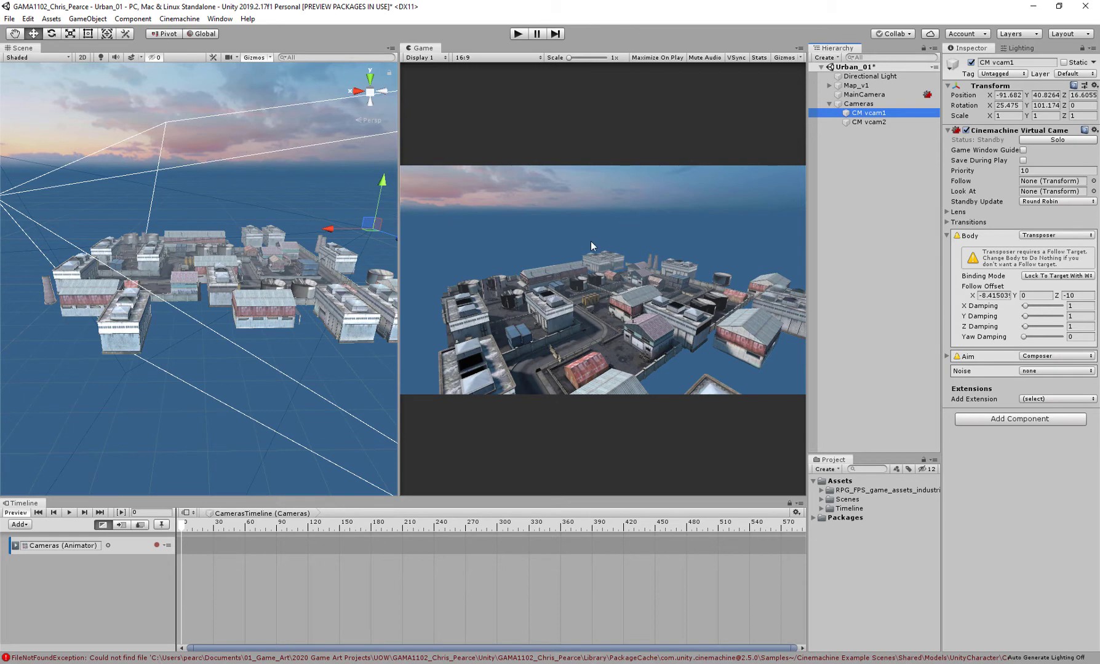
click(1055, 140)
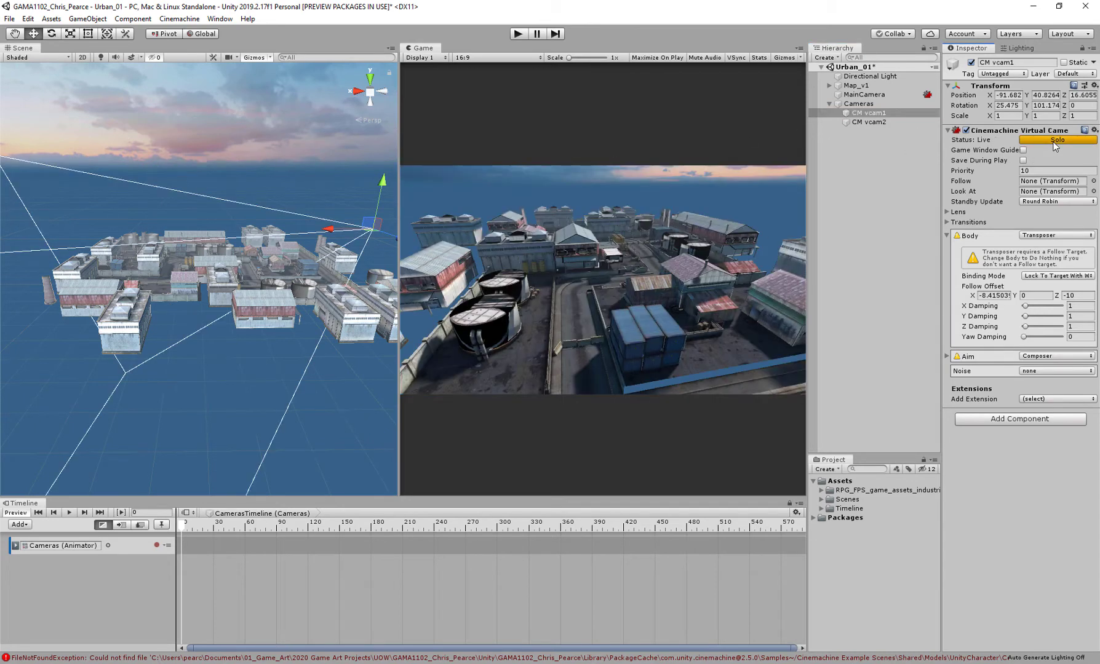
click(868, 121)
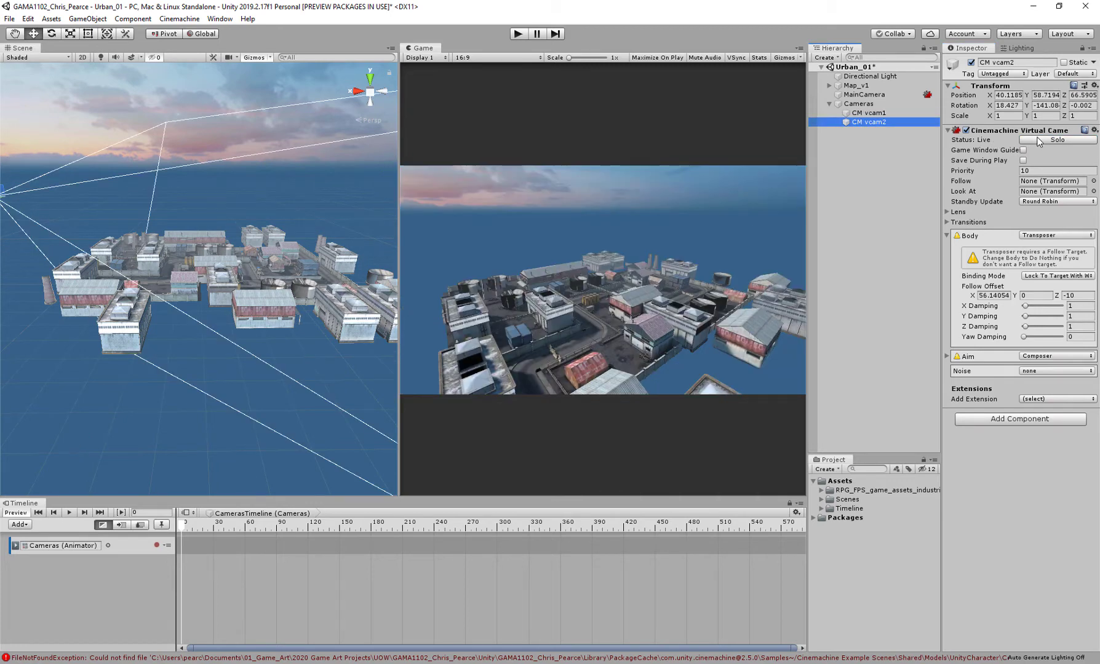
click(1039, 141)
click(865, 113)
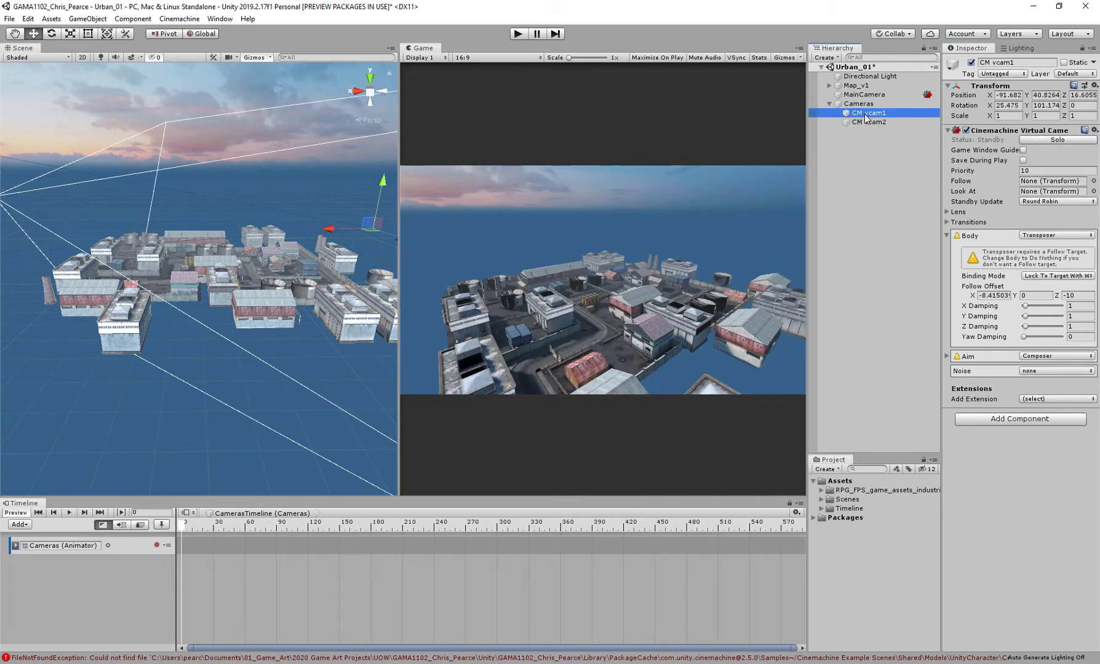
click(1043, 141)
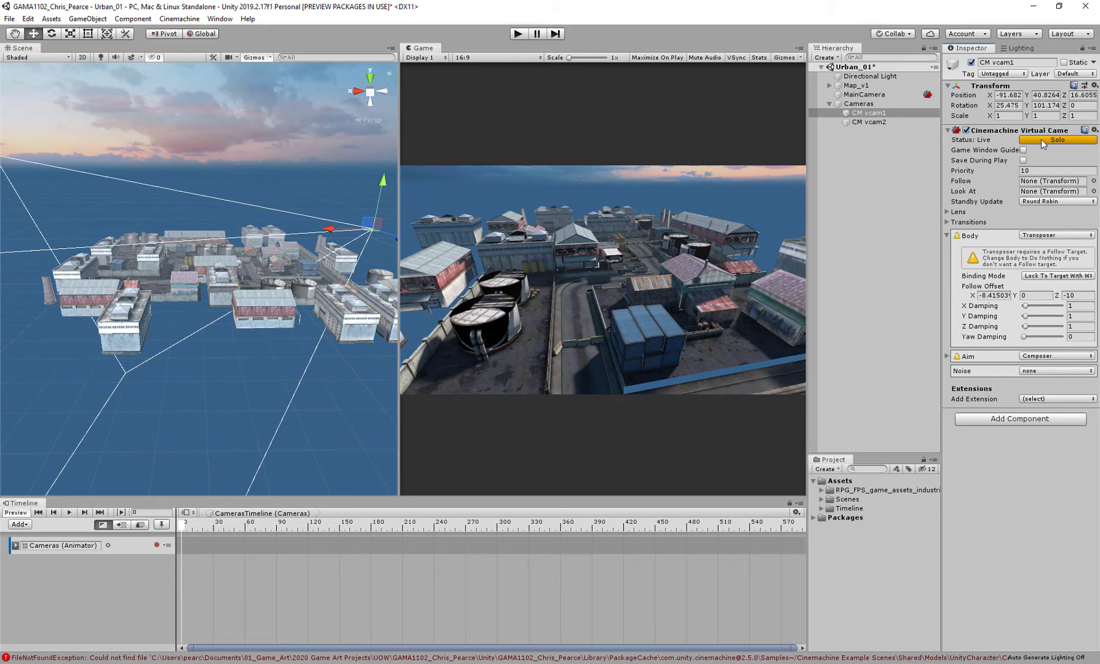
click(1043, 141)
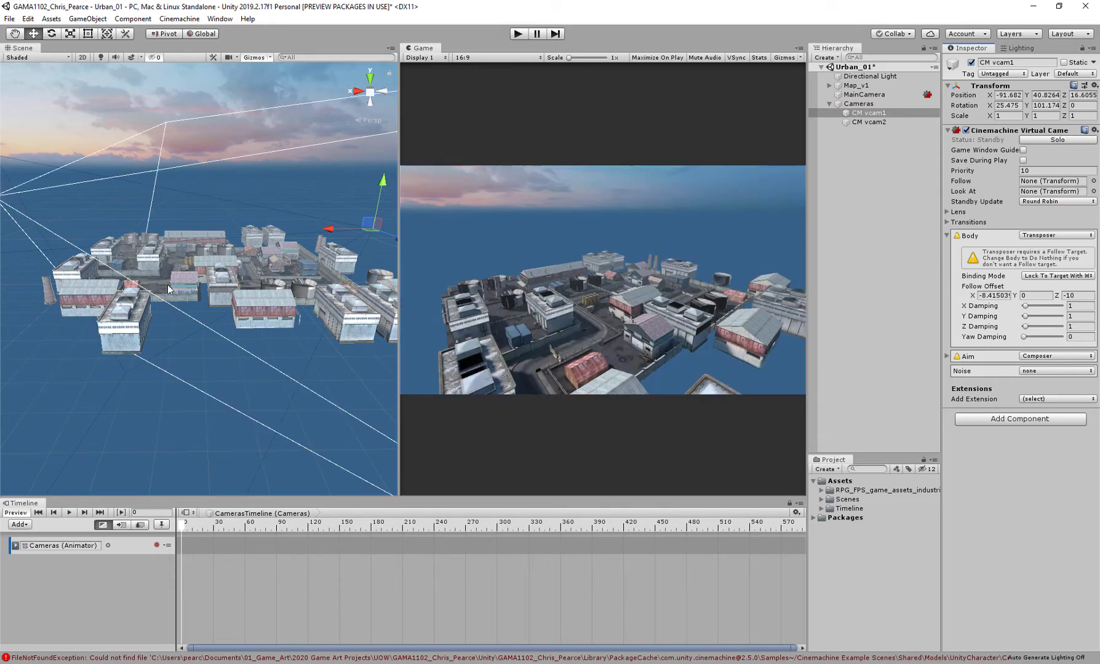
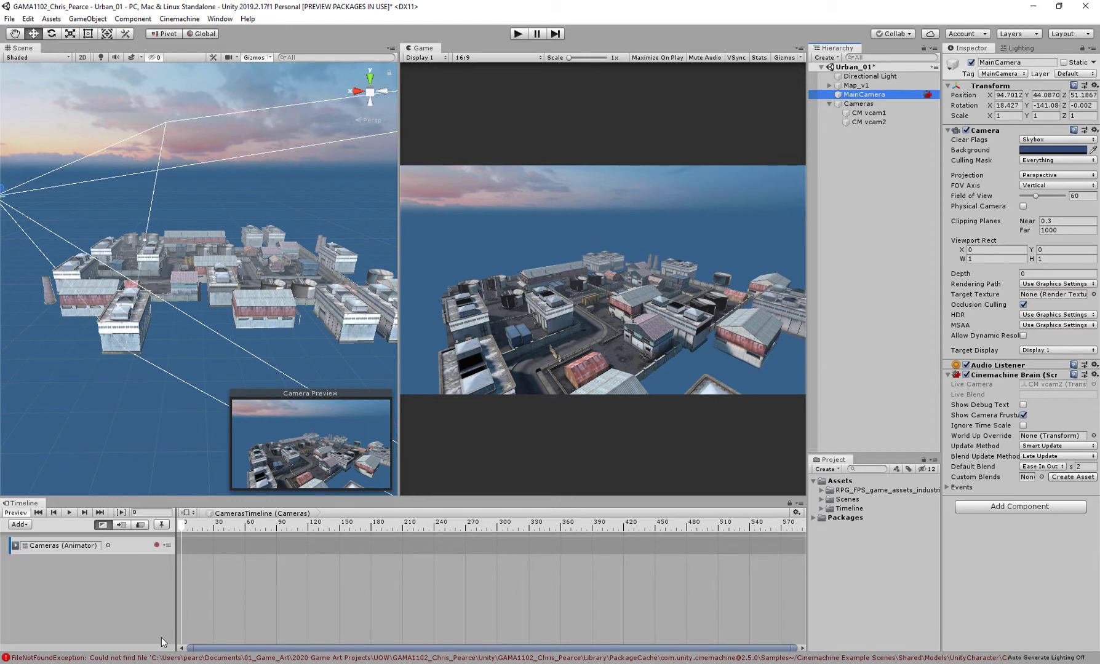
- Add a Cinemachine track bound to MainCamera to the Cameras timeline
click(133, 605)
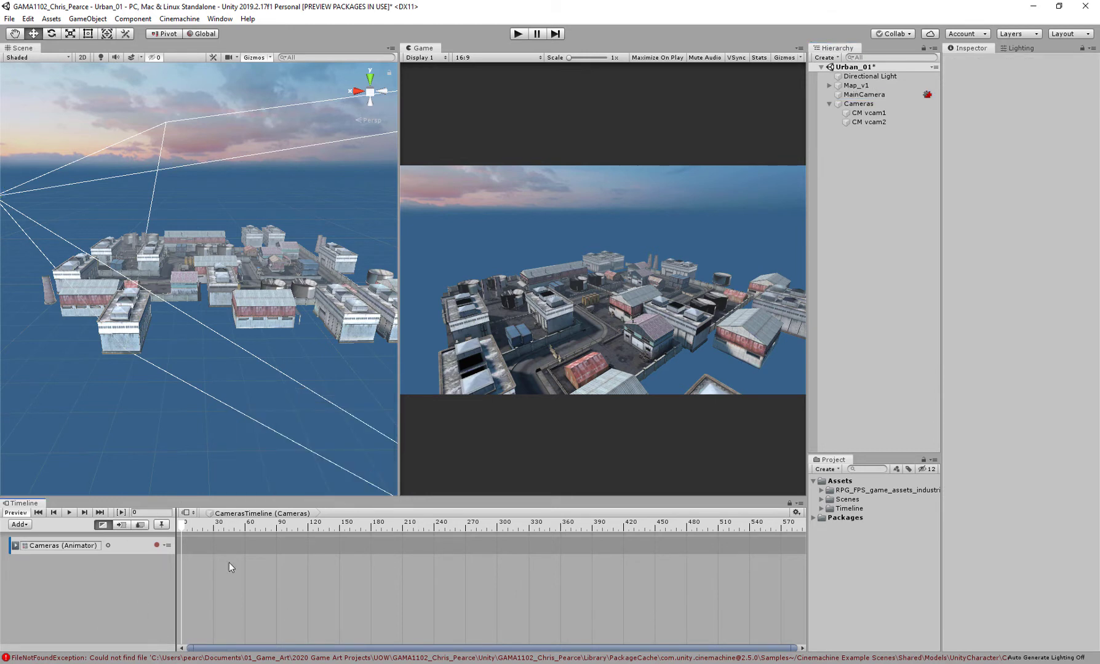
drag(856, 97, 103, 595)
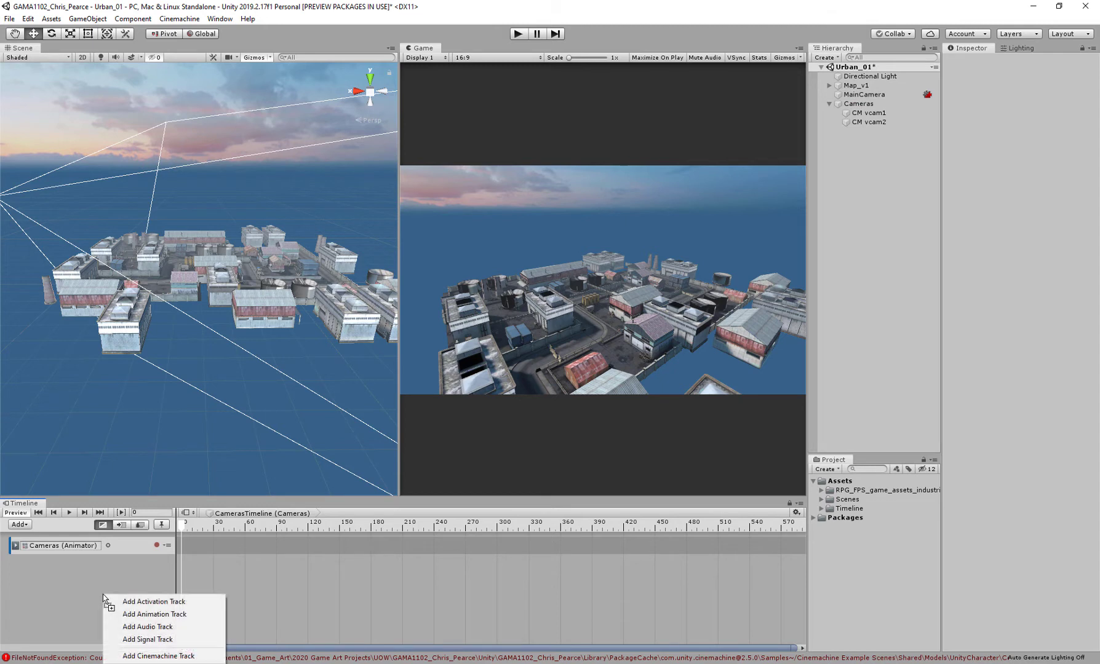
click(155, 657)
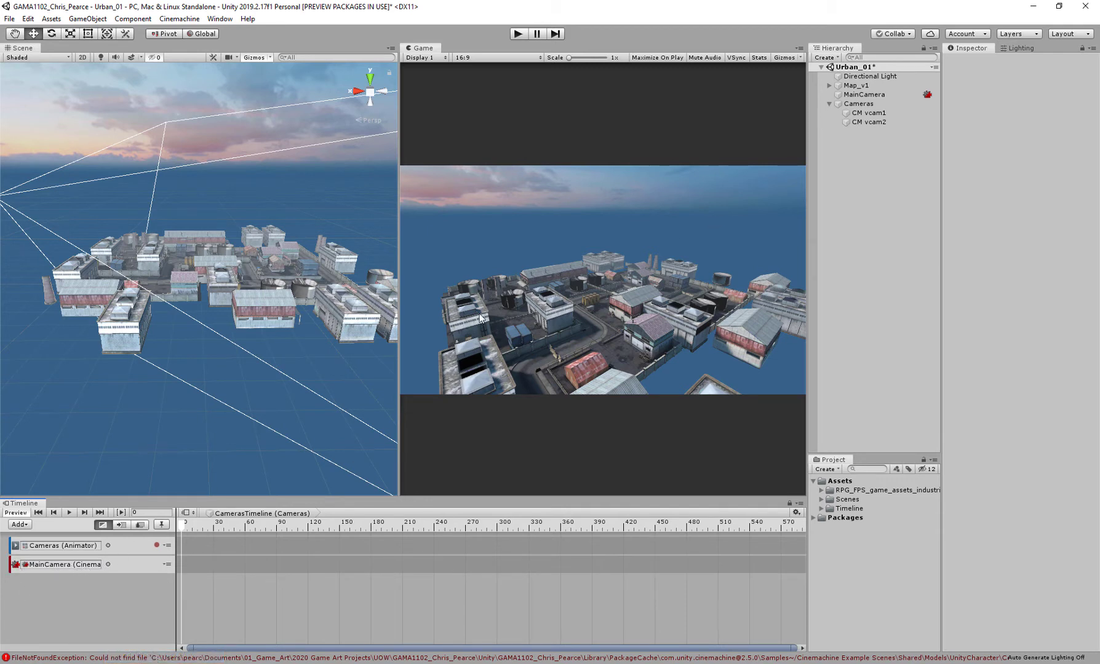
- Add an extra empty Cinemachine track, bind MainCamera to it, and delete that duplicate track
right_click(106, 600)
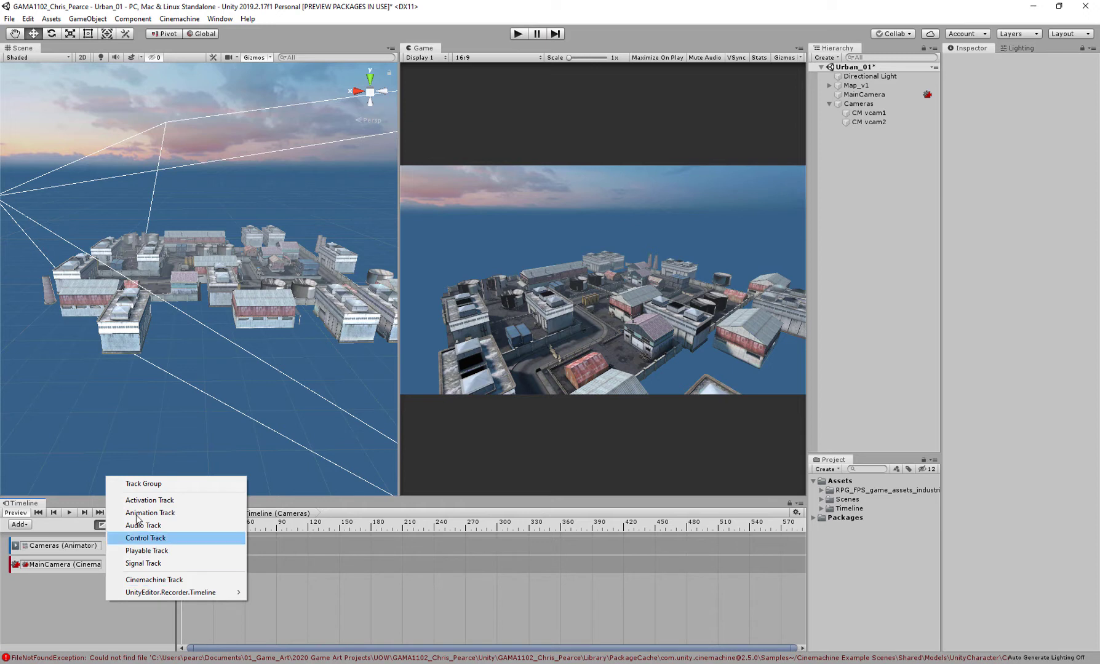
click(164, 580)
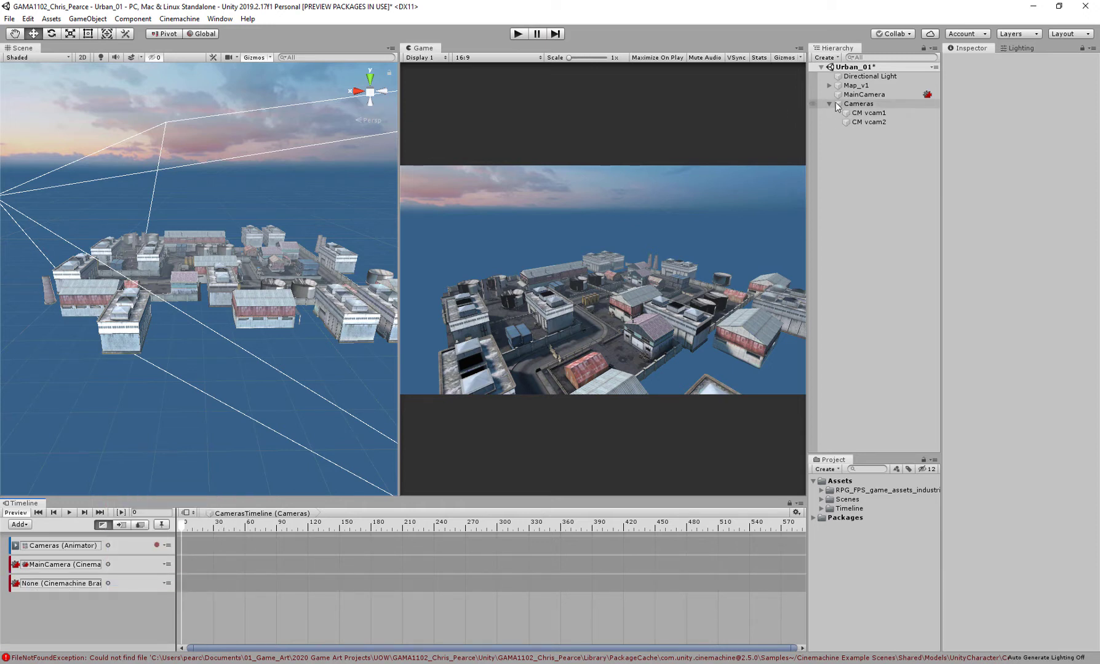
drag(864, 94, 70, 587)
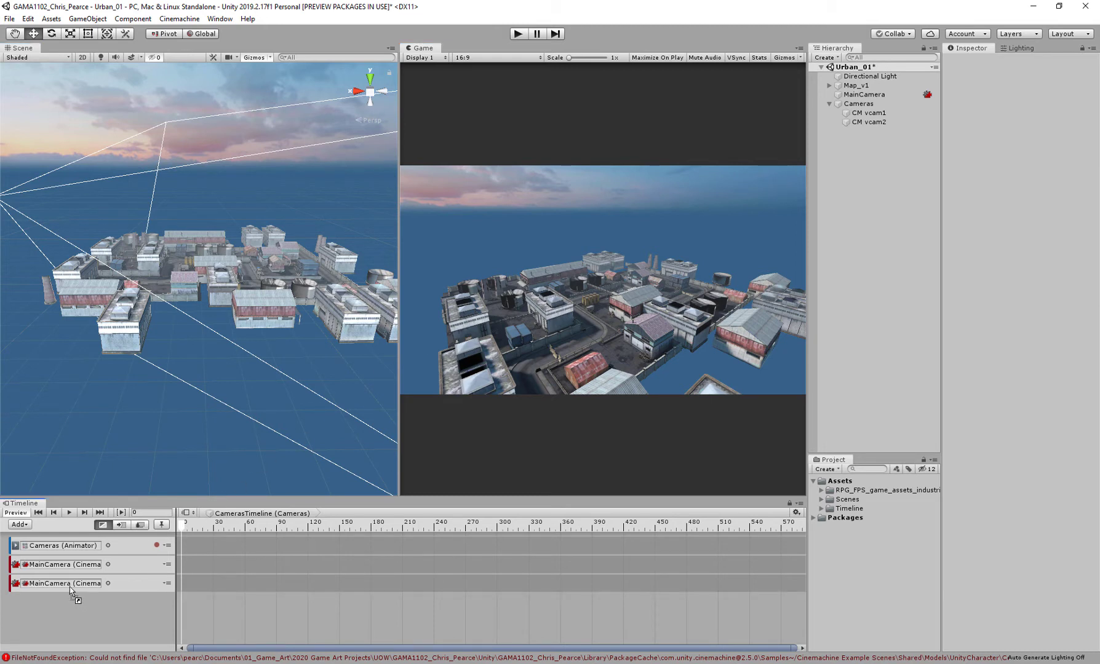
click(136, 586)
key(Delete)
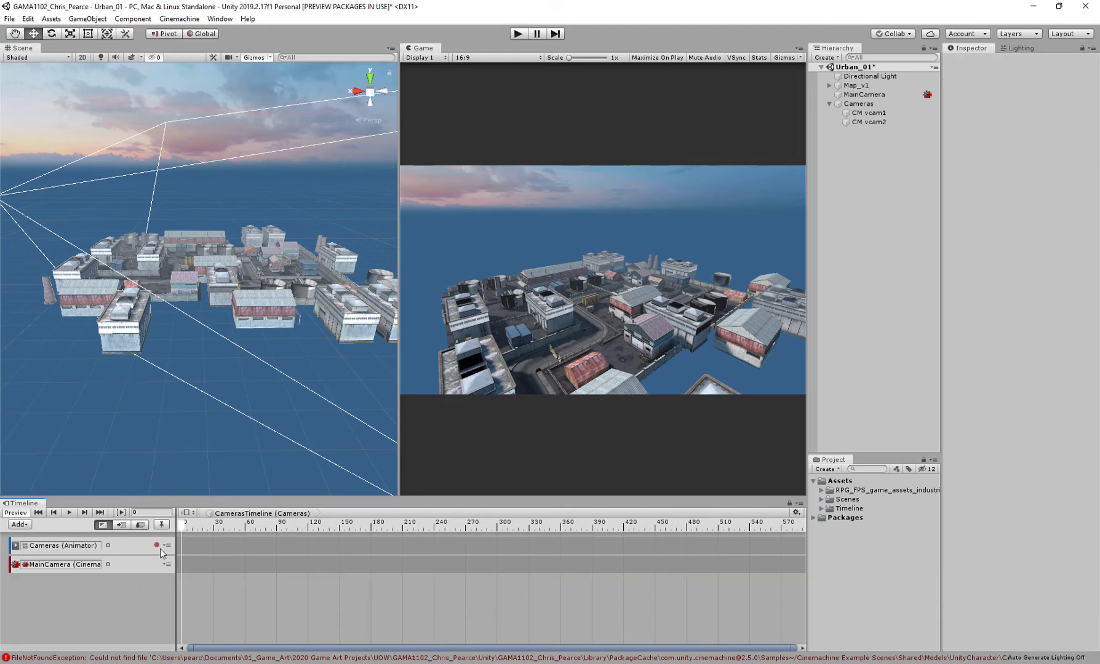
- Delete the Cameras Animator track and add a Cinemachine shot starting at frame 0 on the MainCamera track
click(136, 546)
key(Delete)
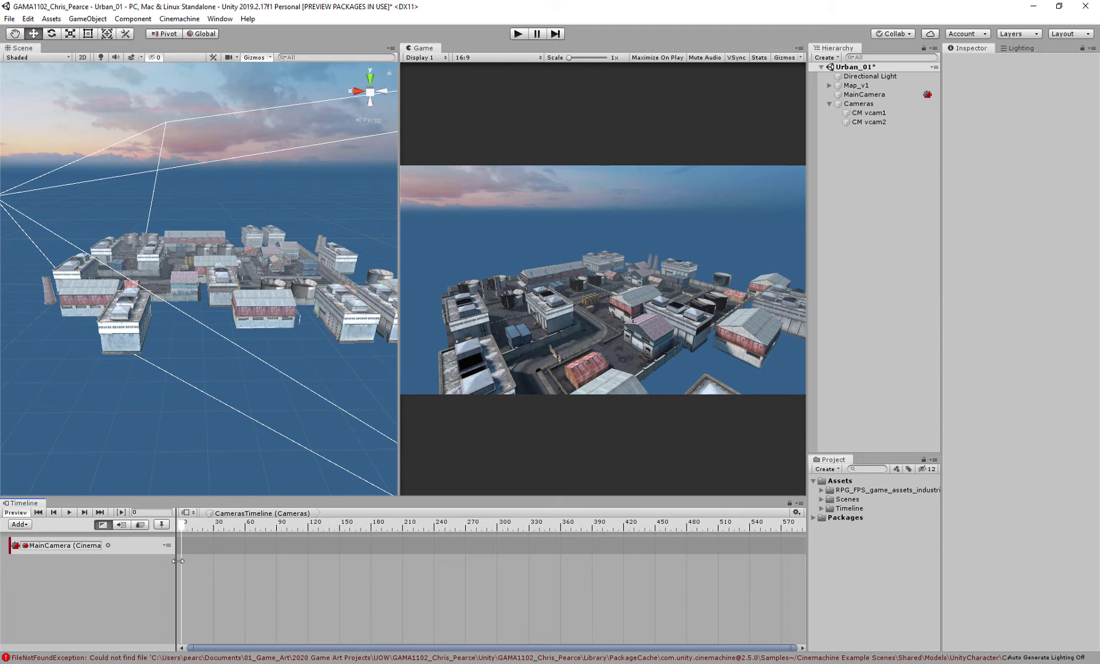
right_click(220, 543)
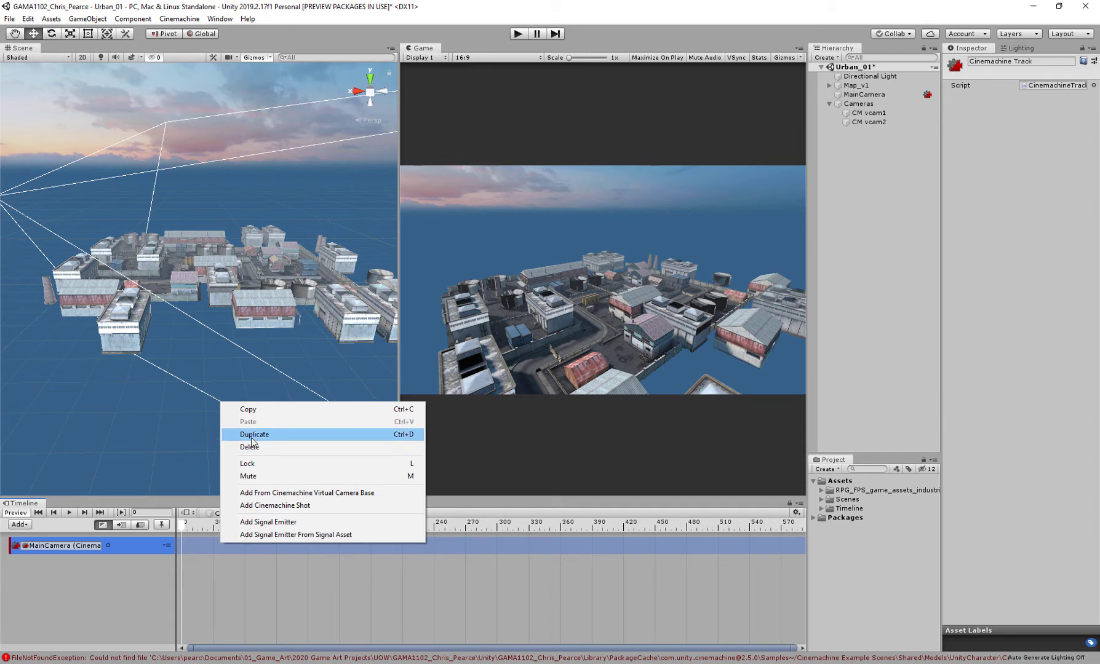
click(278, 505)
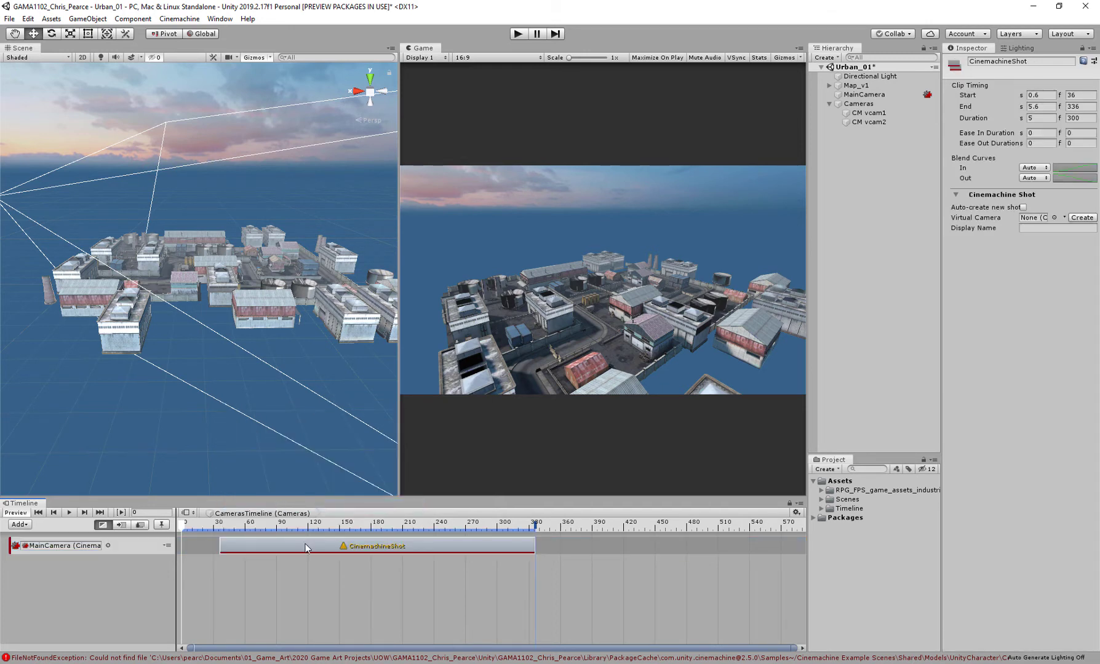
drag(305, 544, 233, 550)
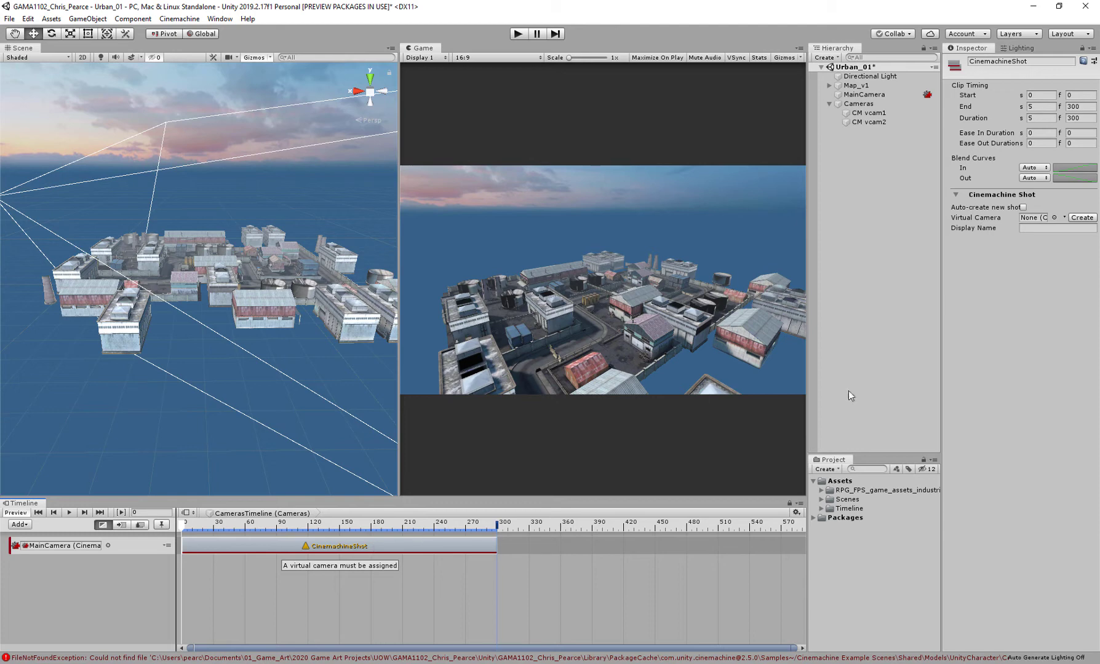
- Assign CM vcam1 as the virtual camera of the first Cinemachine shot
click(876, 113)
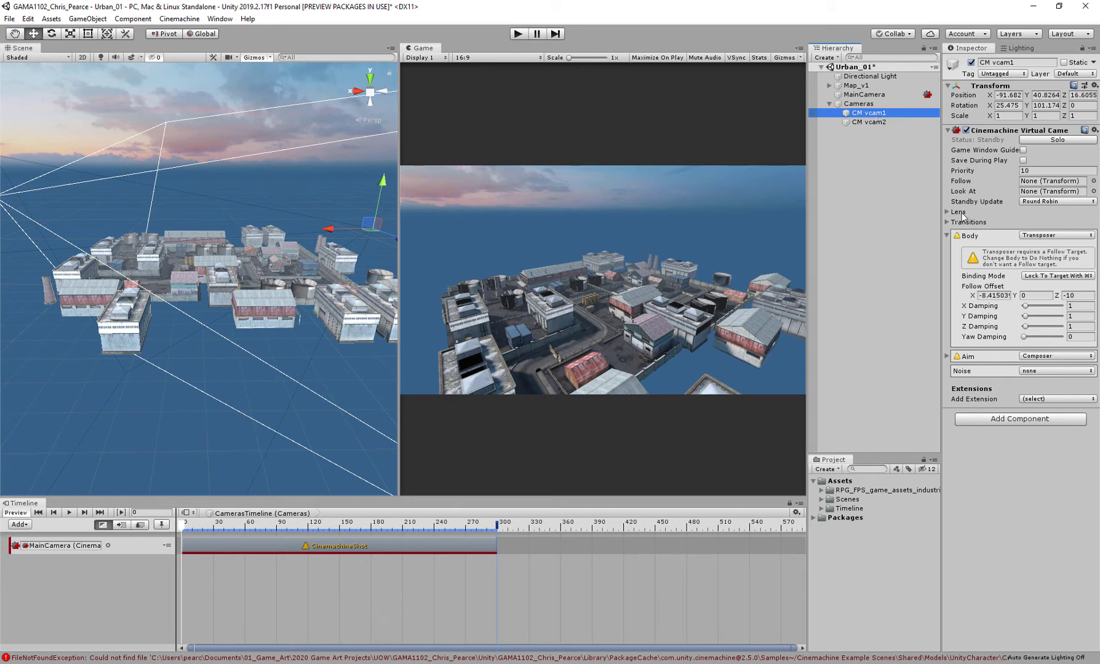
click(399, 546)
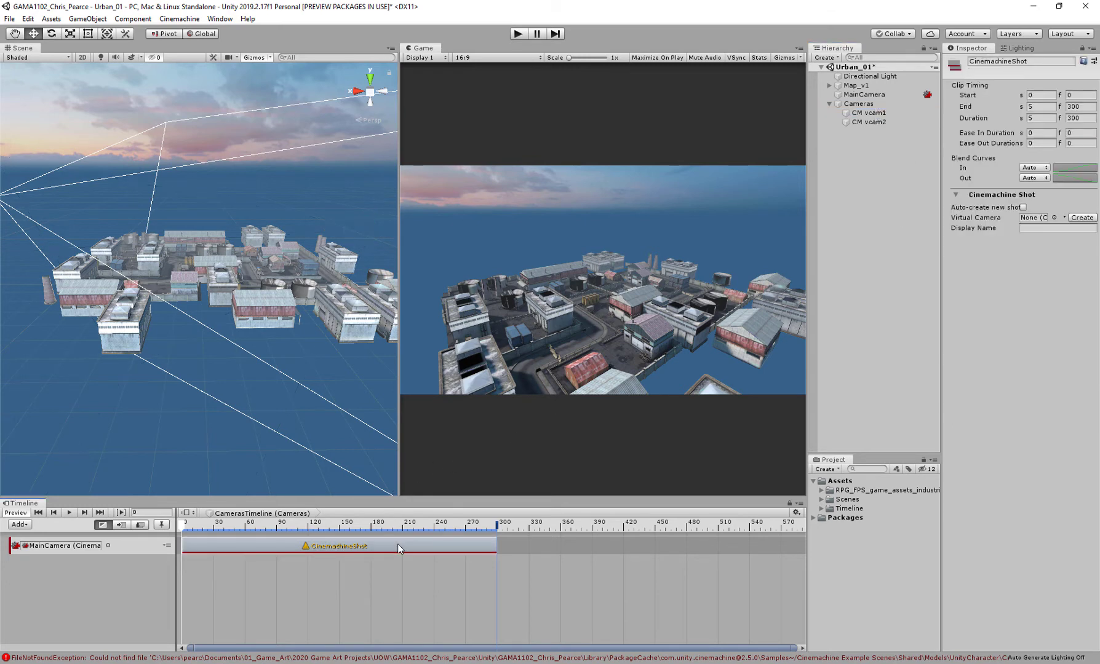
drag(865, 114, 1029, 223)
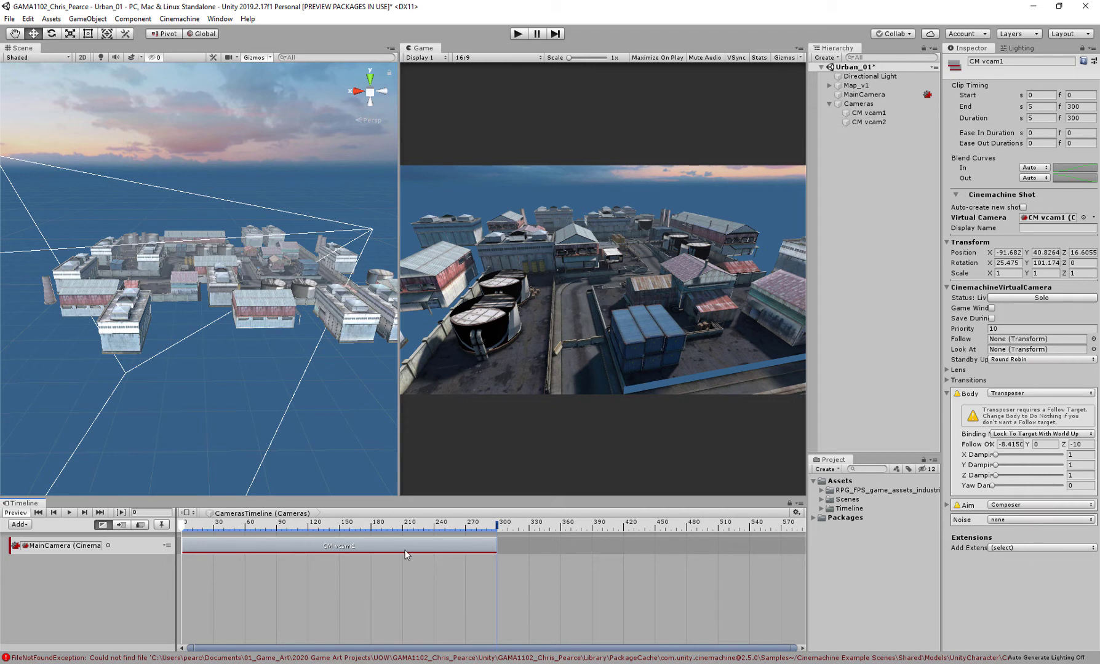
- Add a second Cinemachine shot directly after the first, starting at frame 300, and assign CM vcam2 to it
right_click(600, 539)
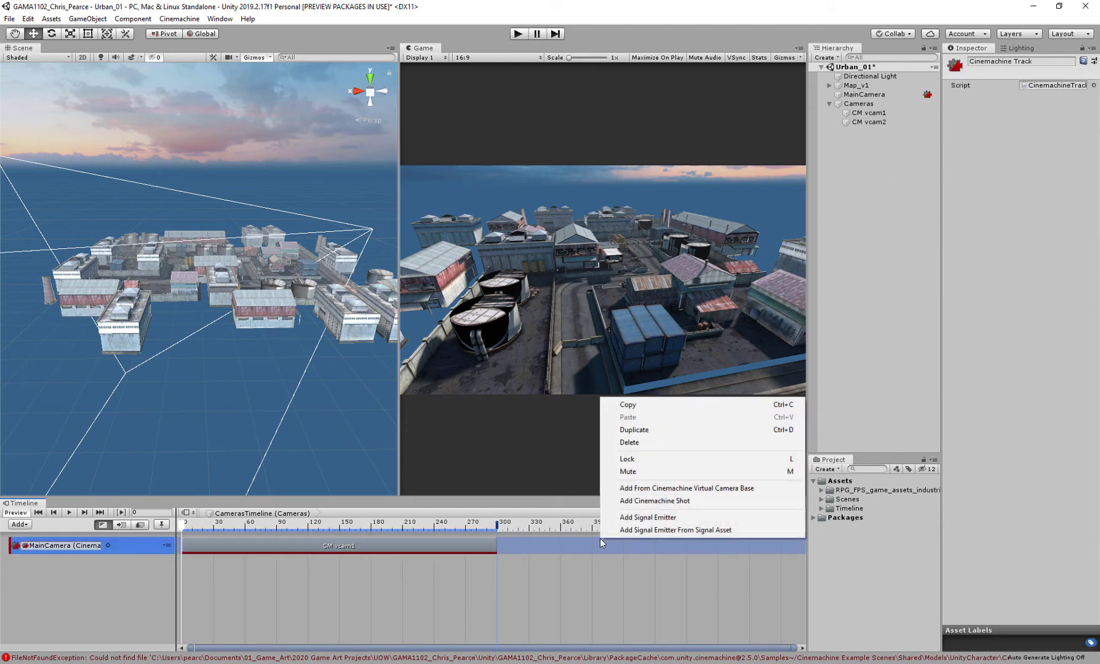
click(640, 502)
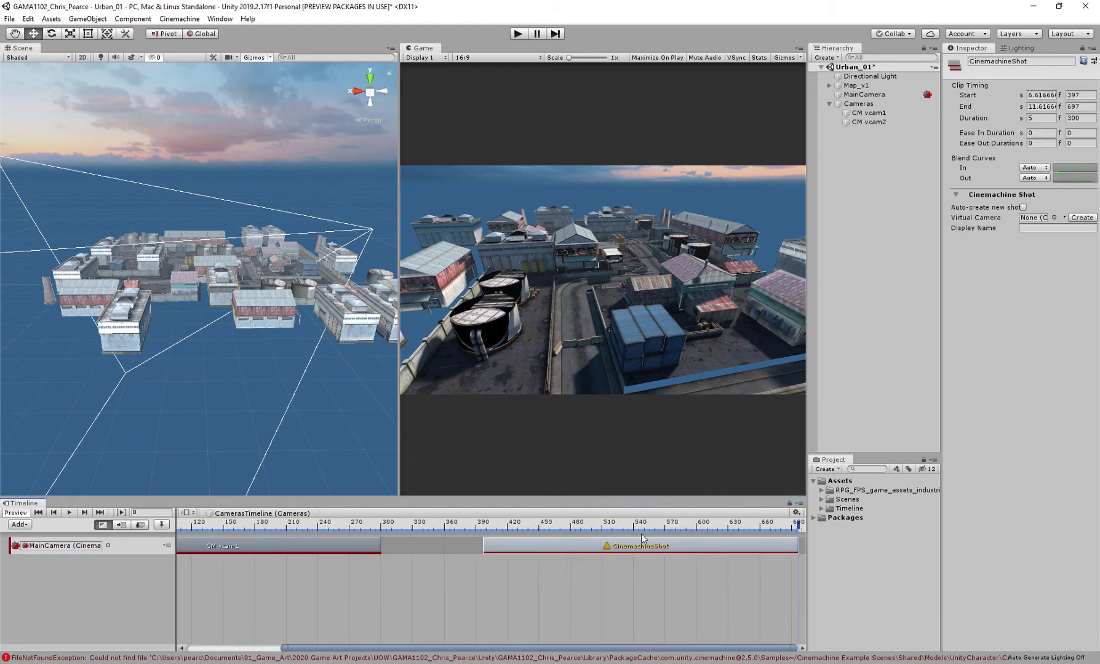
drag(633, 546, 525, 552)
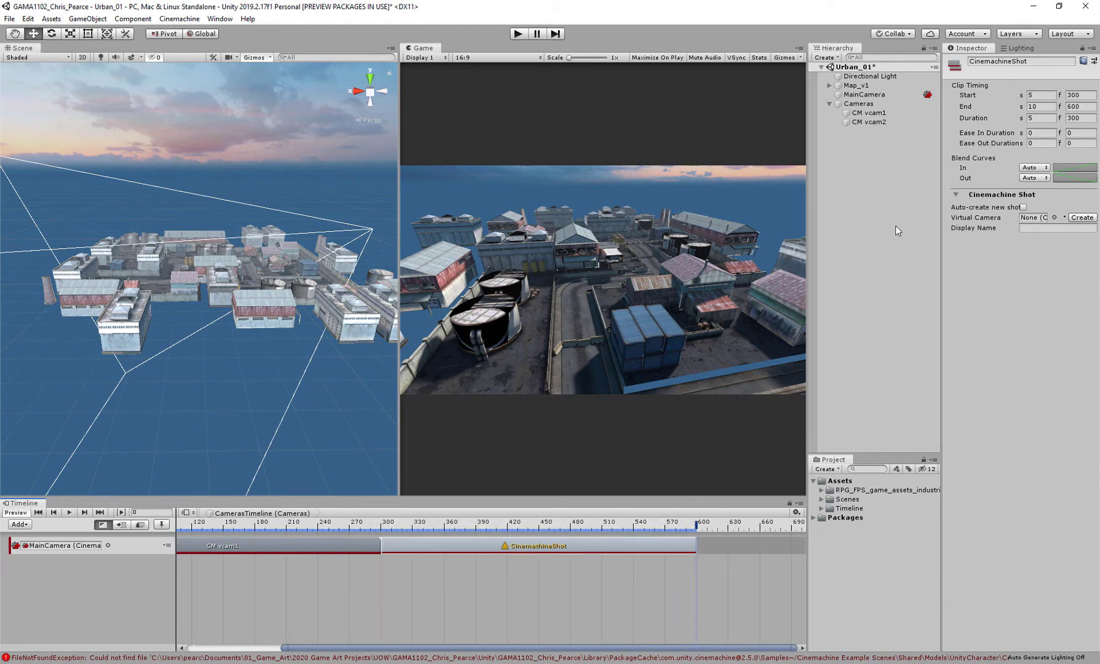
drag(864, 122, 1027, 222)
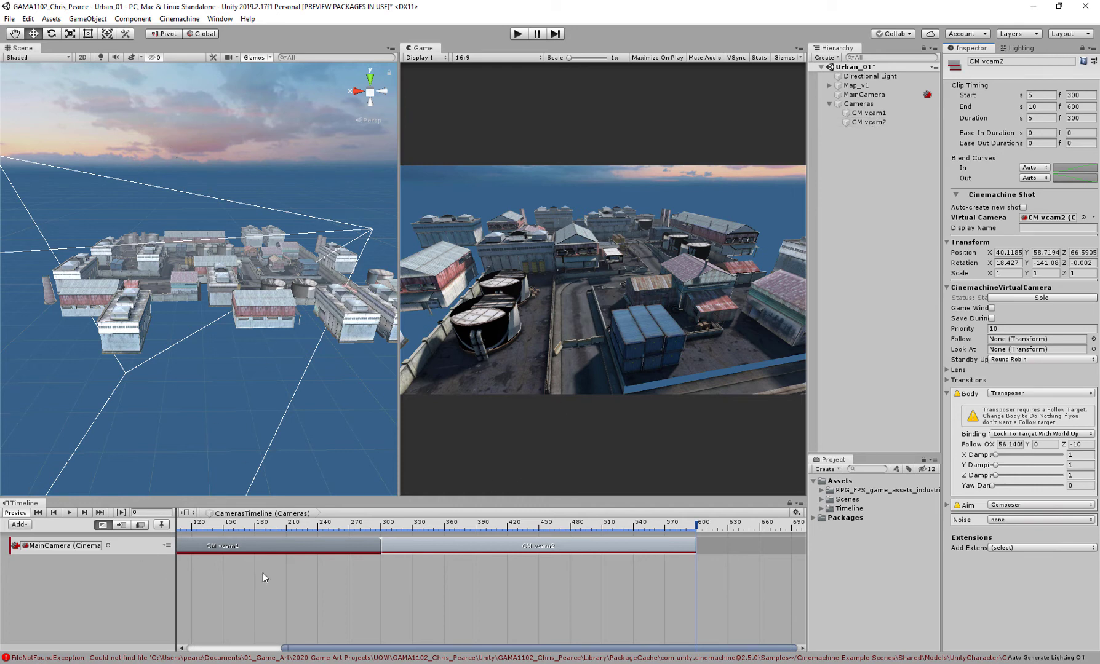
- Scrub the timeline around the cut between the CM vcam1 and CM vcam2 shots, ending at frame 0
scroll(263, 572, down, 4)
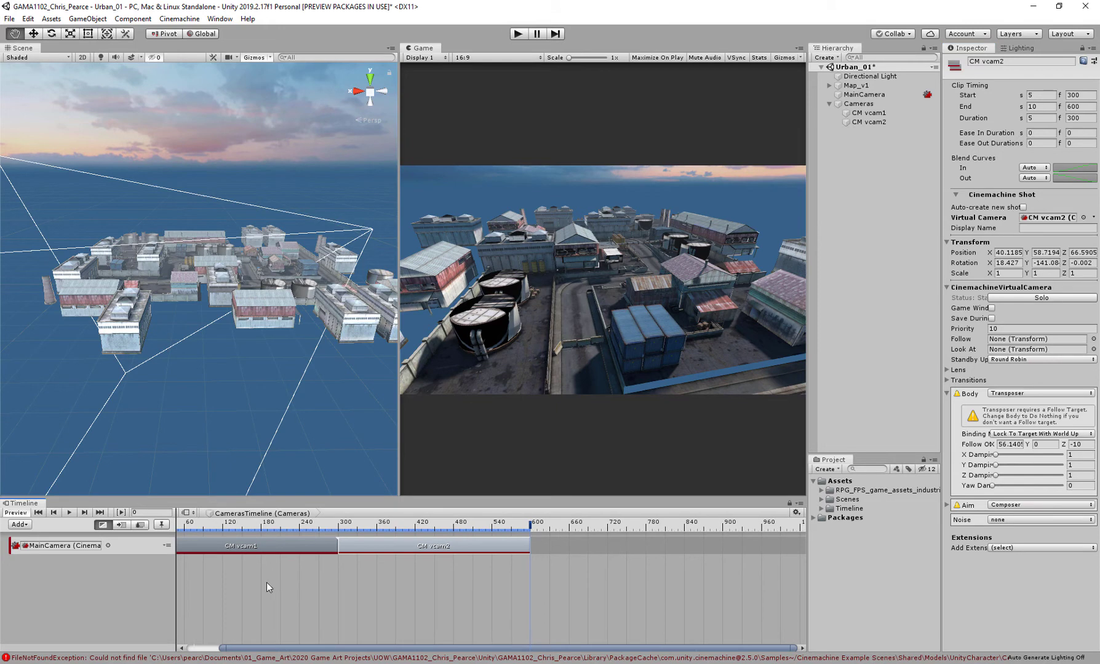
click(363, 524)
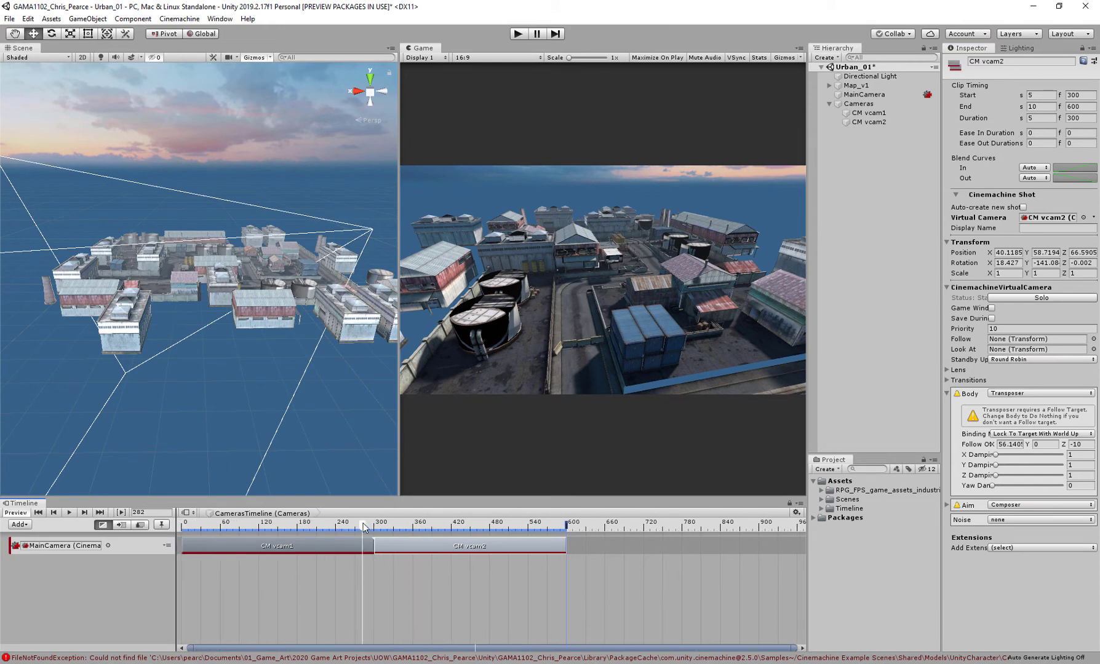
drag(362, 523, 178, 525)
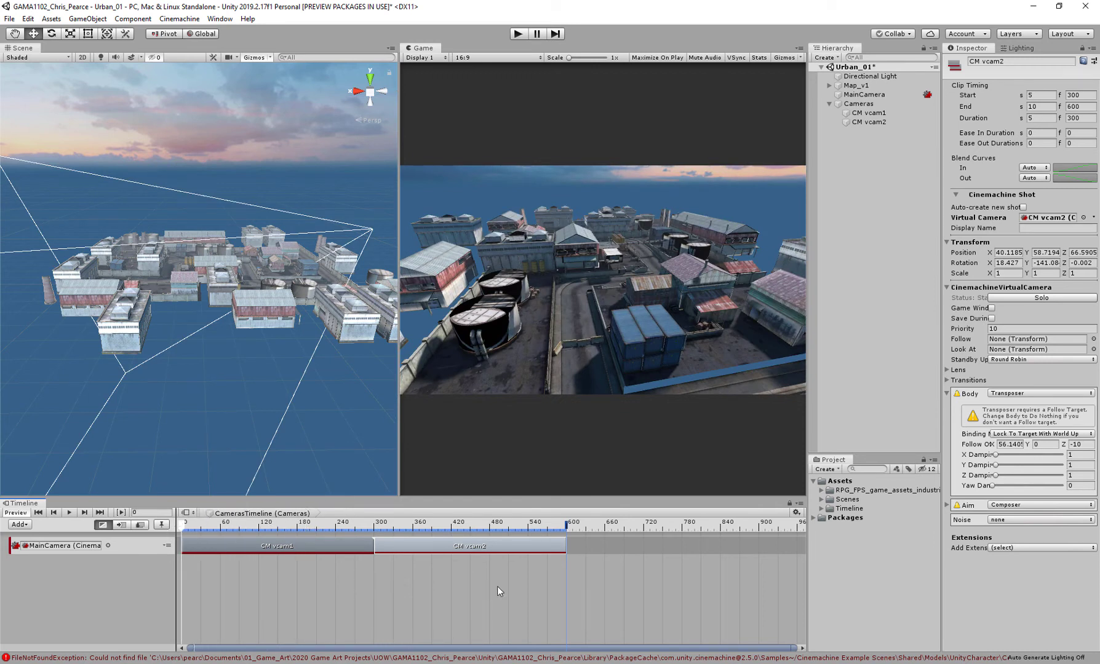
- Overlap the CM vcam2 shot onto CM vcam1 so it starts at frame 11, and scrub through the blend back to frame 0
drag(542, 545, 357, 546)
click(353, 528)
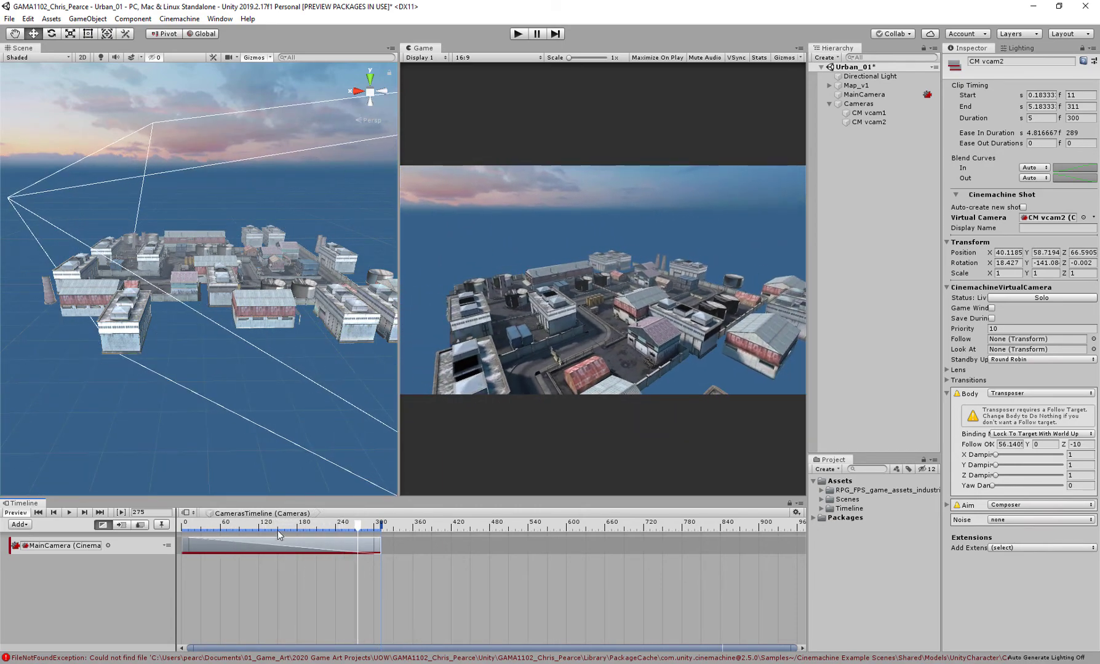
drag(277, 530, 160, 530)
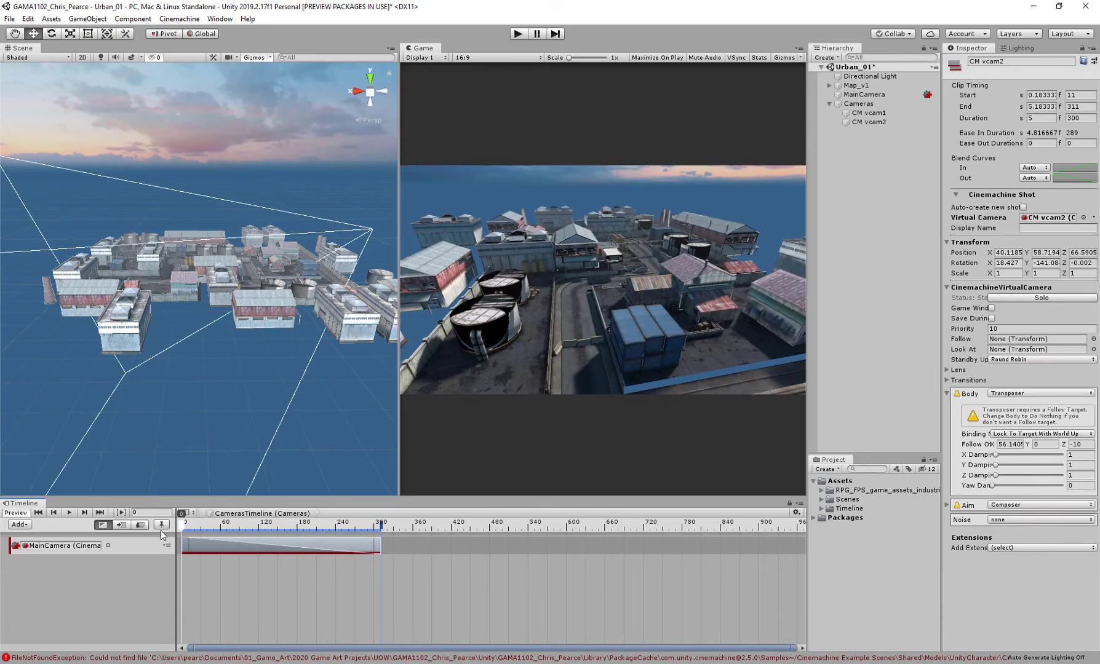
- Preview the camera blend, and align CM vcam2 with a closer scene view framing the curved road and stacked blue containers
click(68, 513)
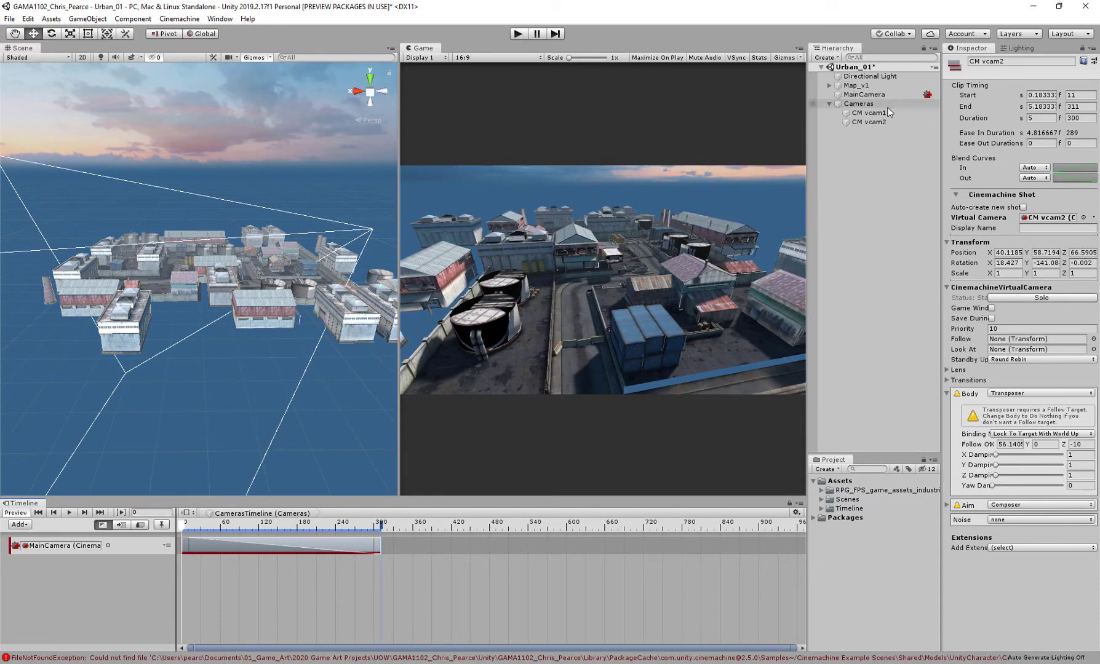
click(868, 122)
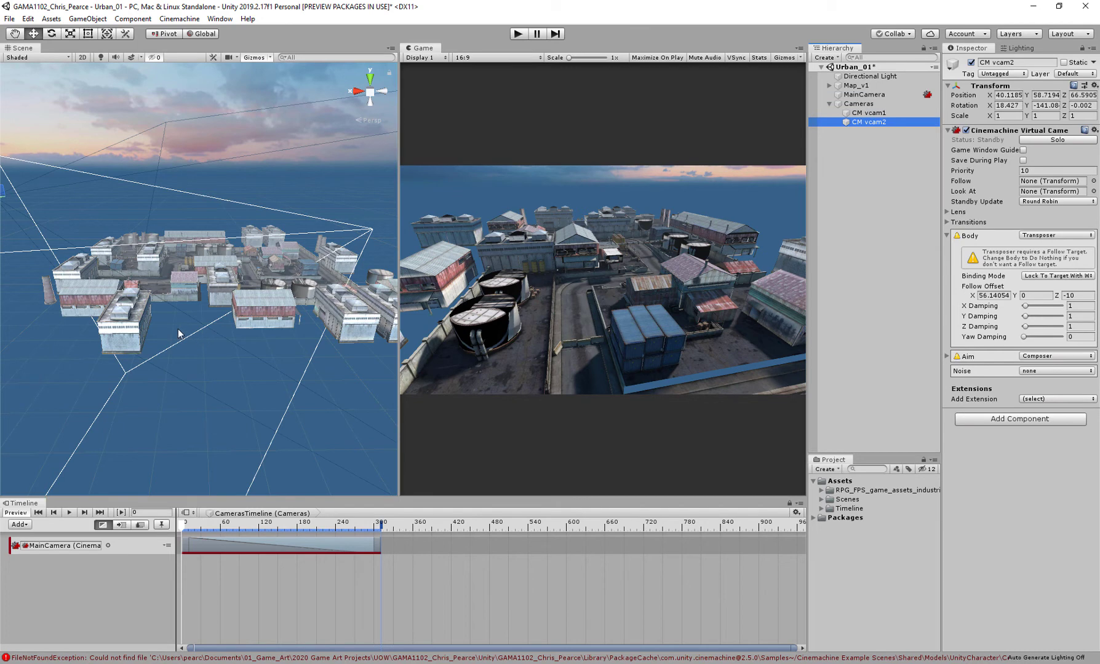
alt+drag(185, 332, 249, 342)
click(1081, 337)
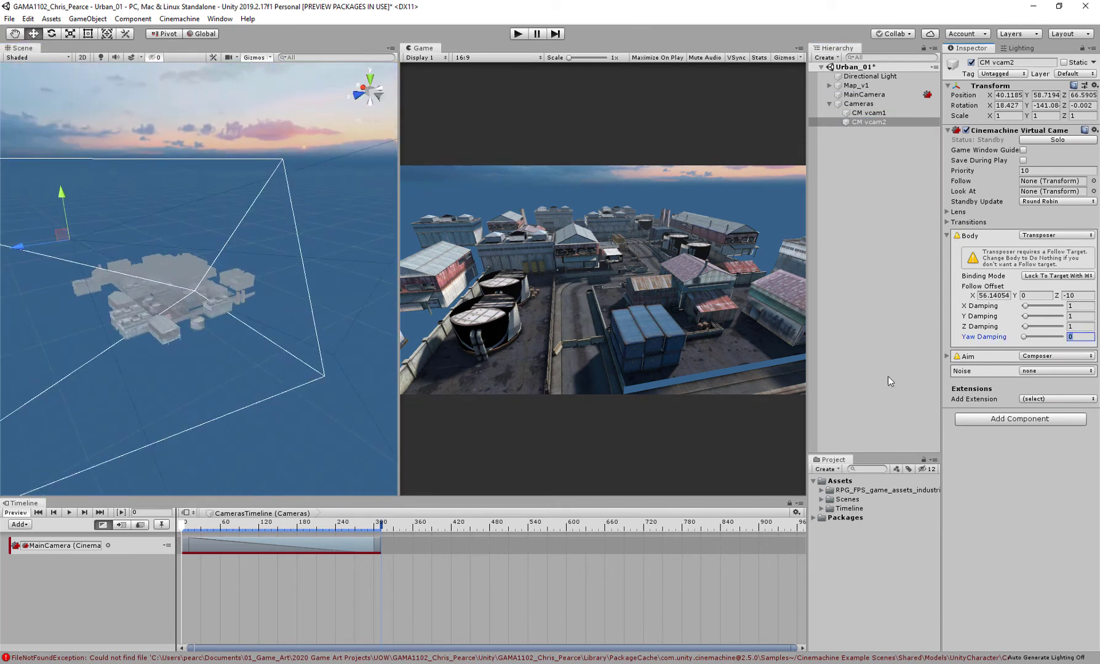
scroll(151, 336, up, 8)
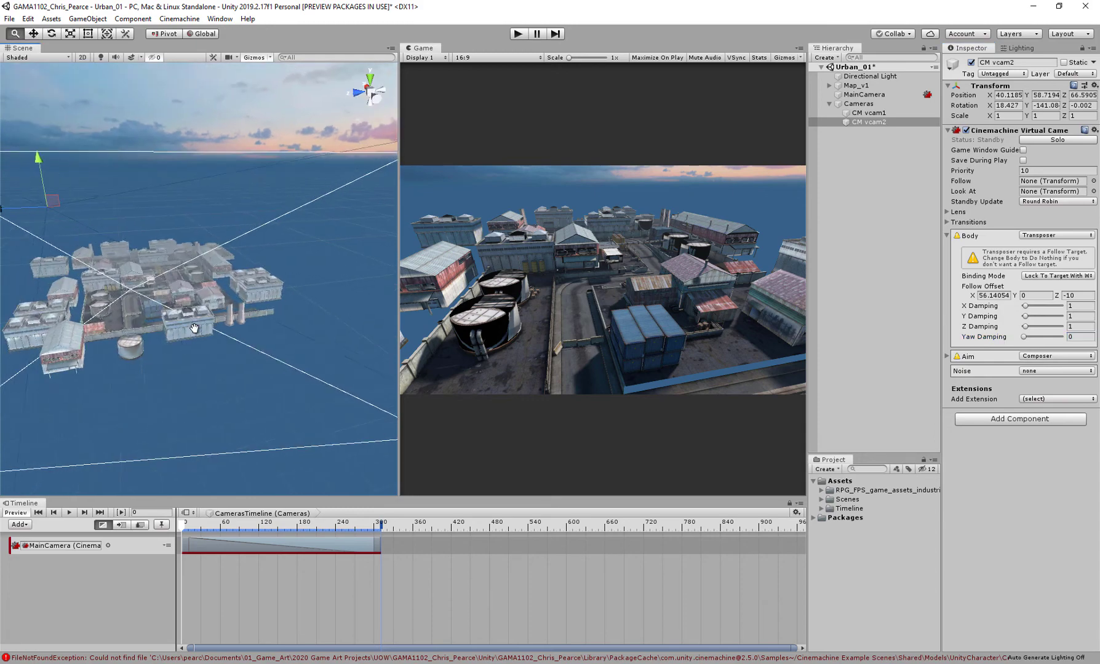
alt+drag(210, 333, 309, 337)
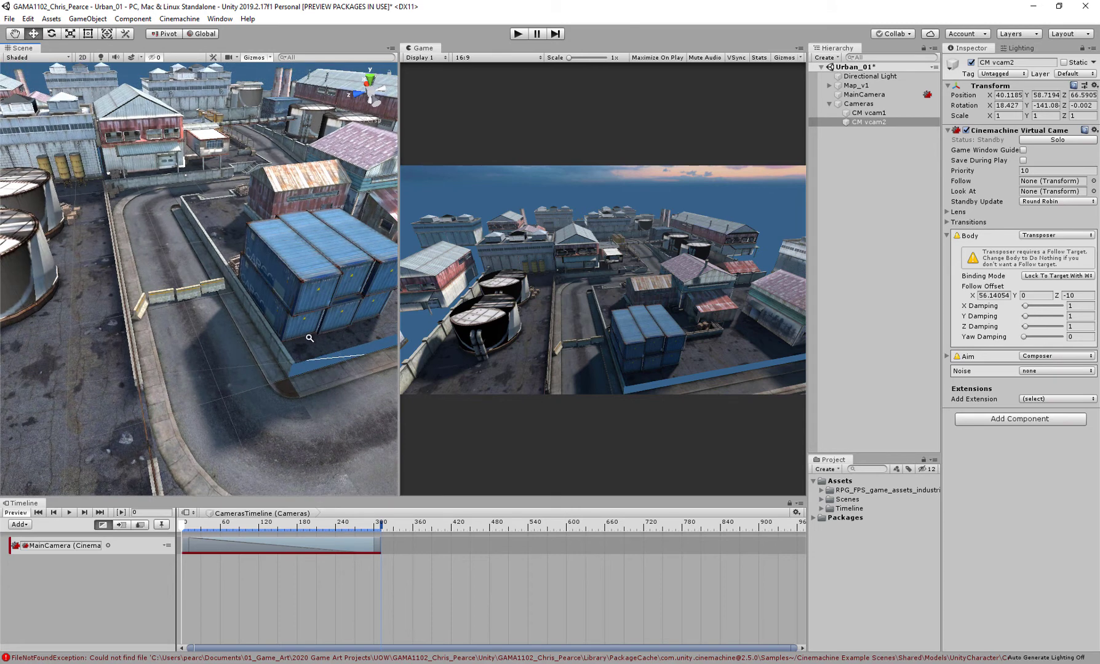
key(ctrl+shift+f)
click(862, 123)
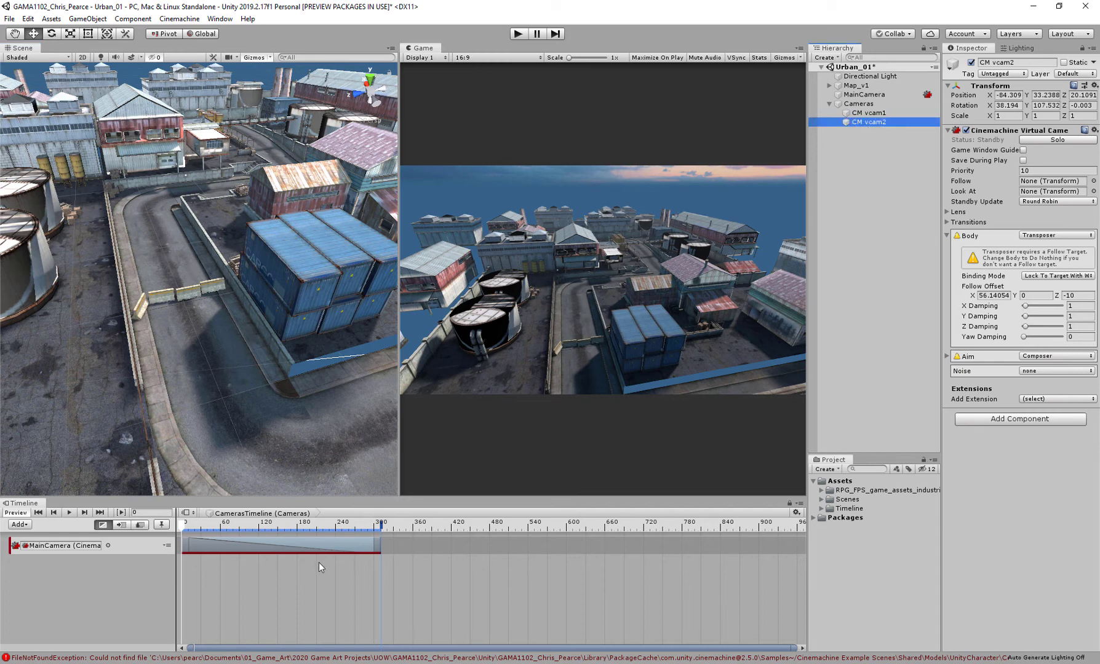
click(870, 114)
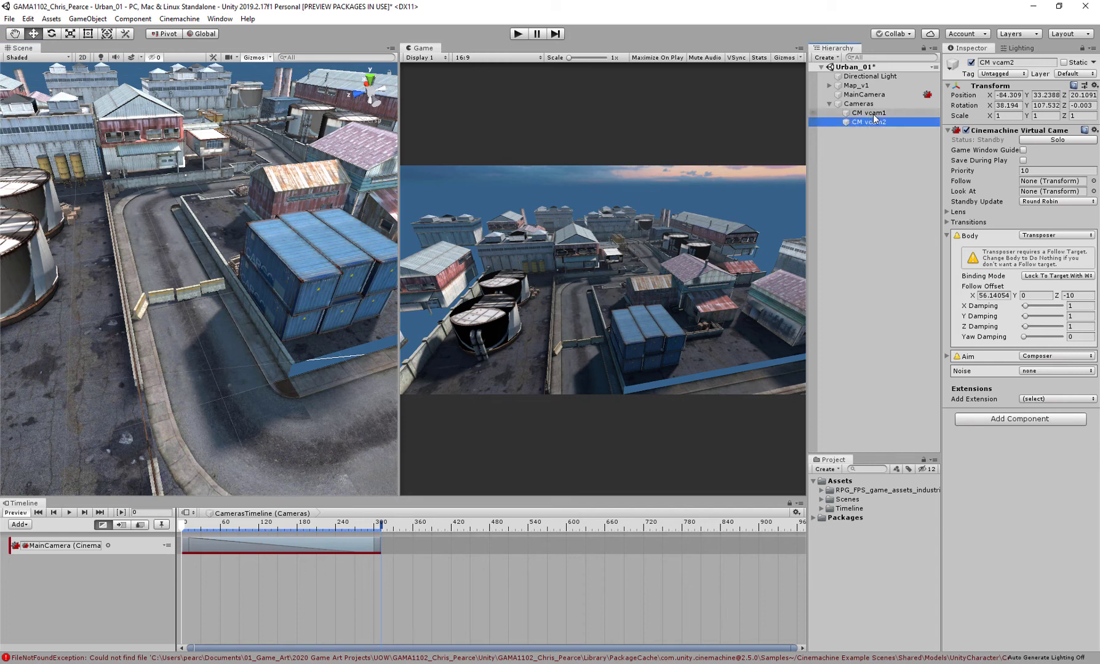
click(875, 122)
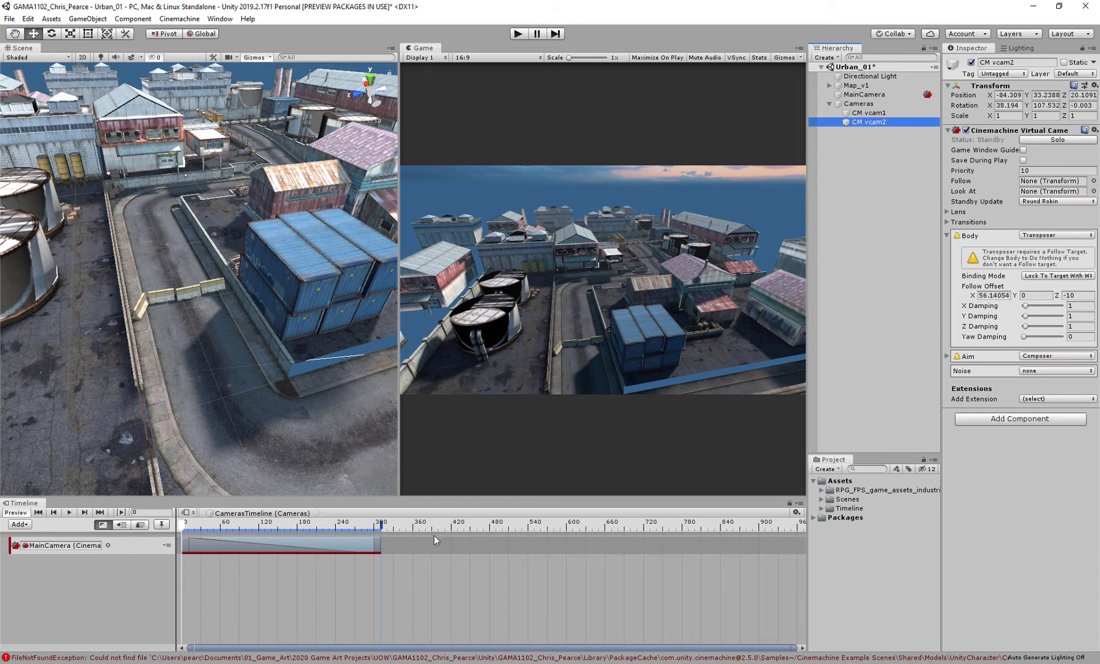
- Move the CM vcam2 shot back to start at frame 300, directly after CM vcam1, and view it at frame 473
click(366, 545)
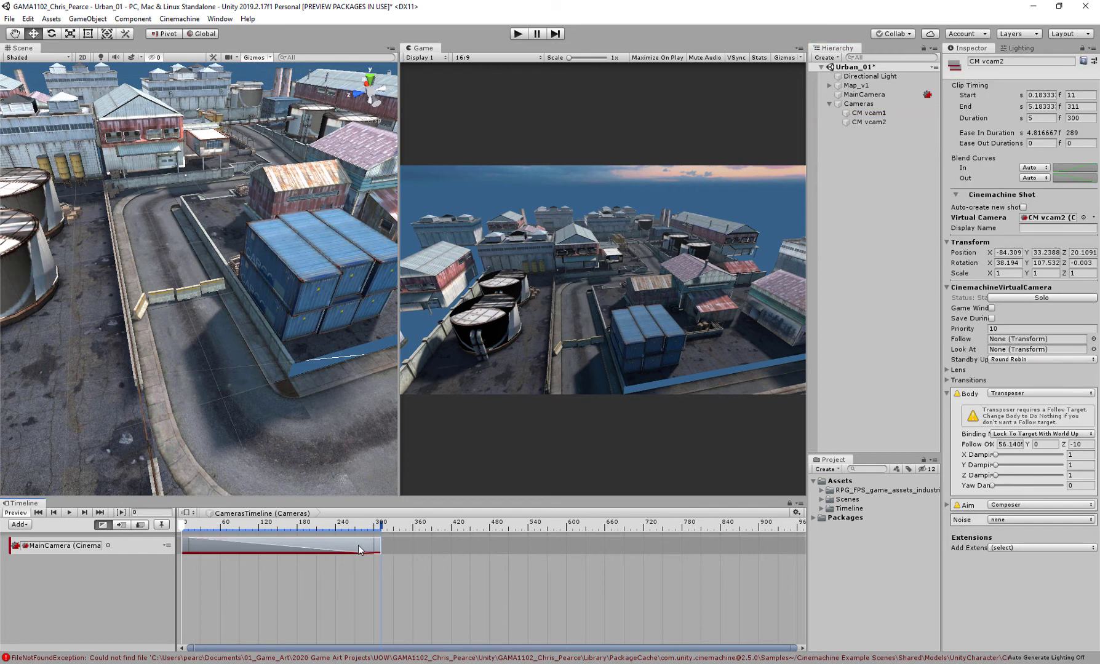
drag(358, 545, 549, 528)
drag(351, 548, 542, 550)
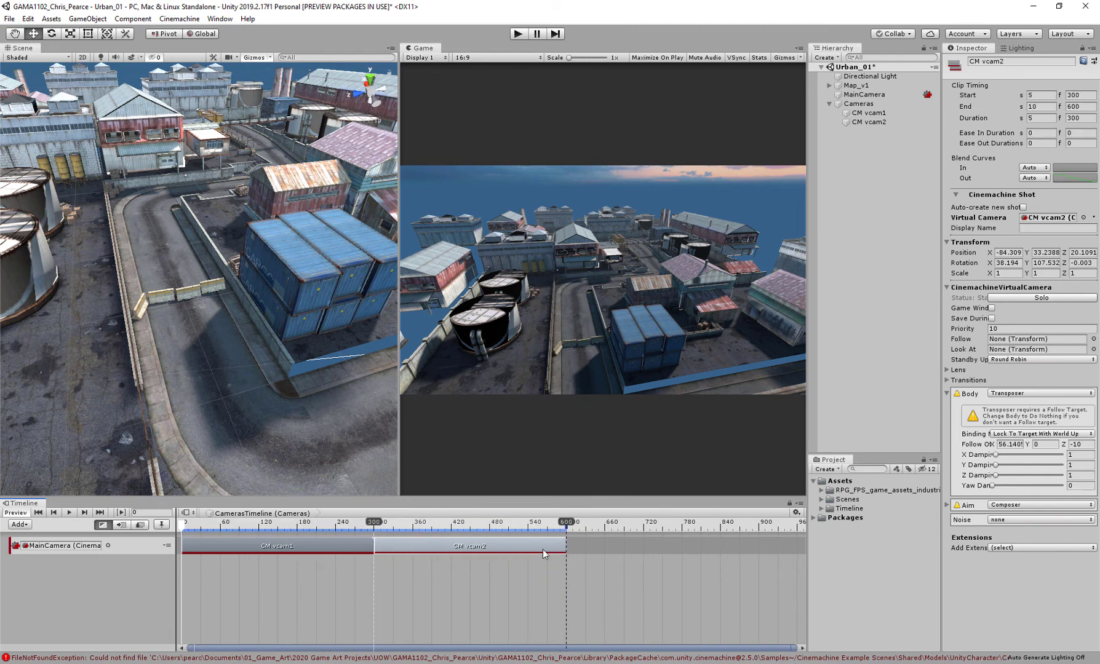
click(484, 526)
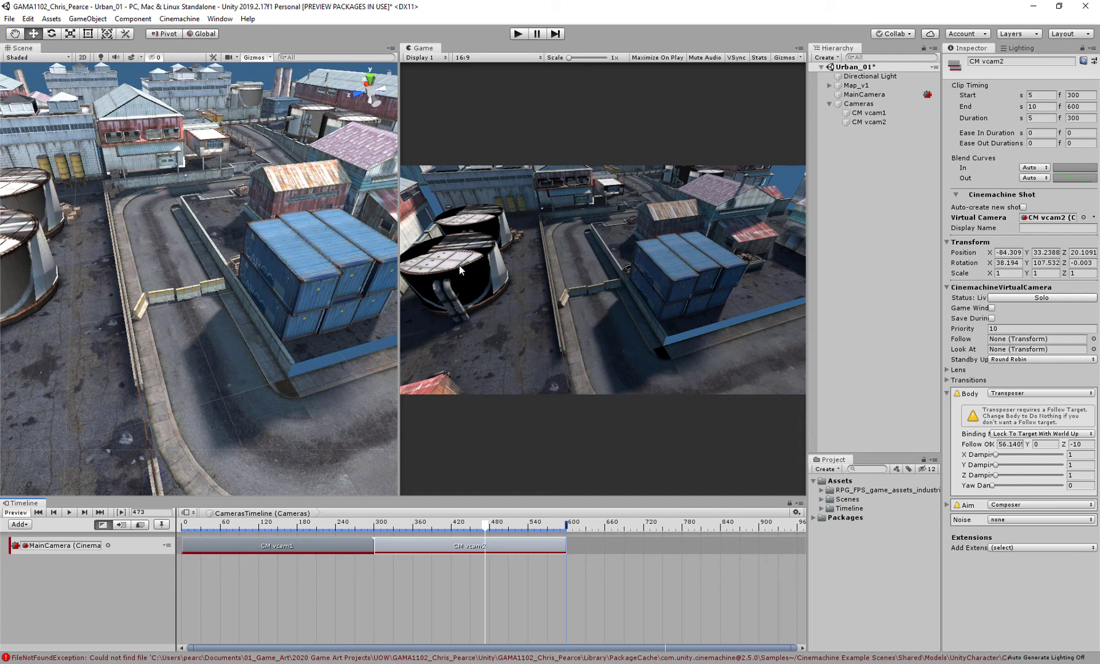
- Realign CM vcam2 with a scene view tilted slightly upward to include more of the skyline
right_drag(107, 333, 158, 285)
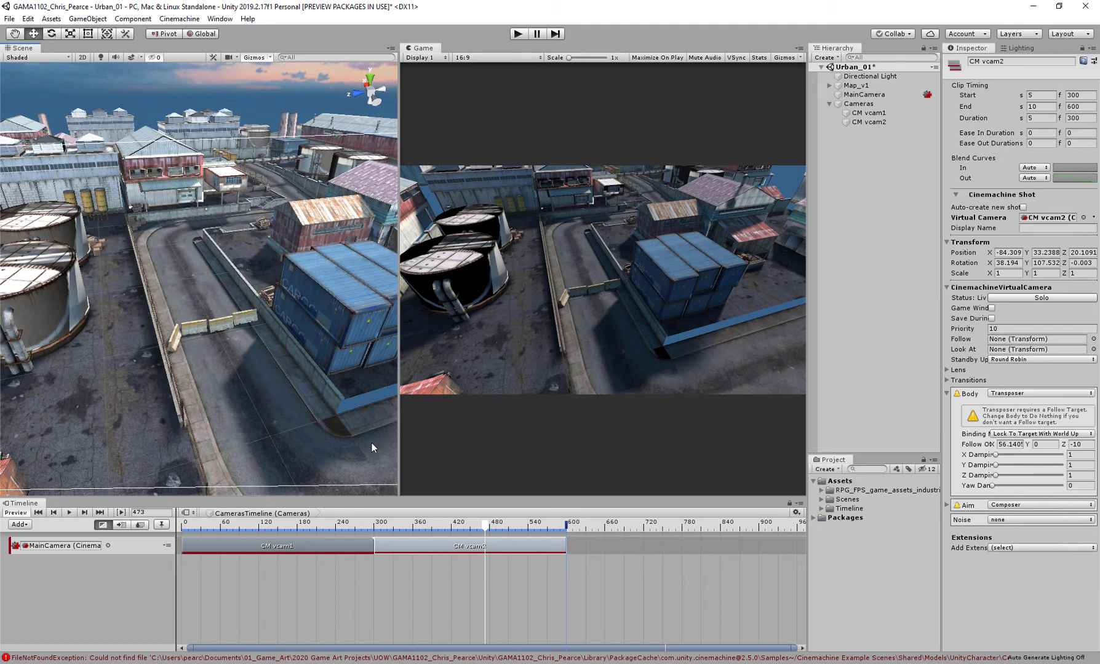
click(867, 121)
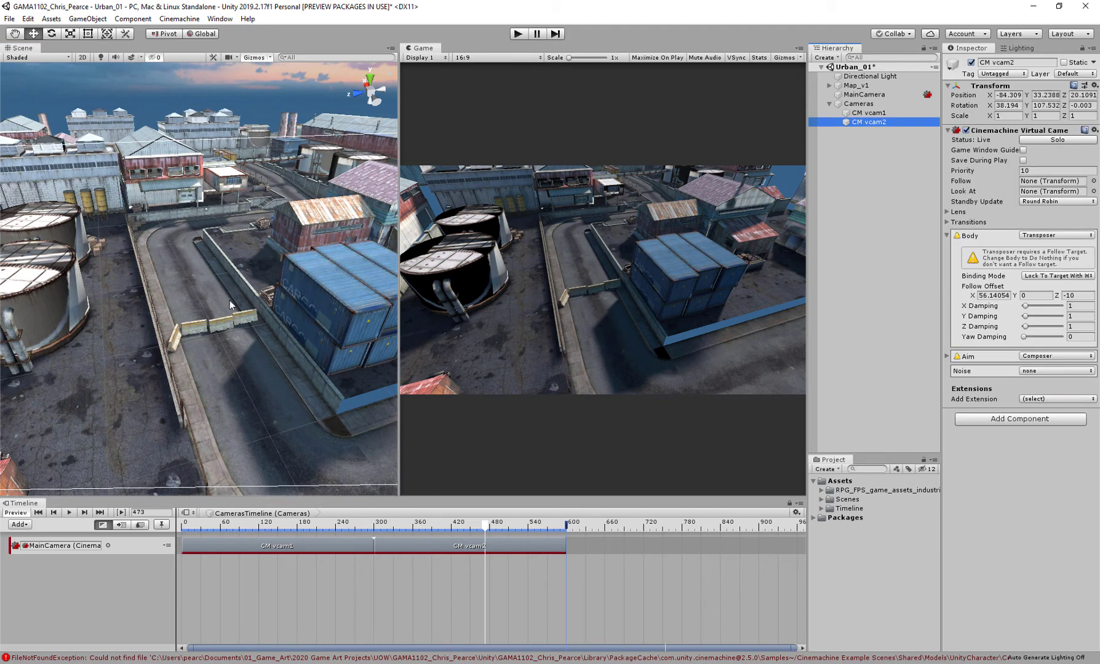
key(ctrl+shift+f)
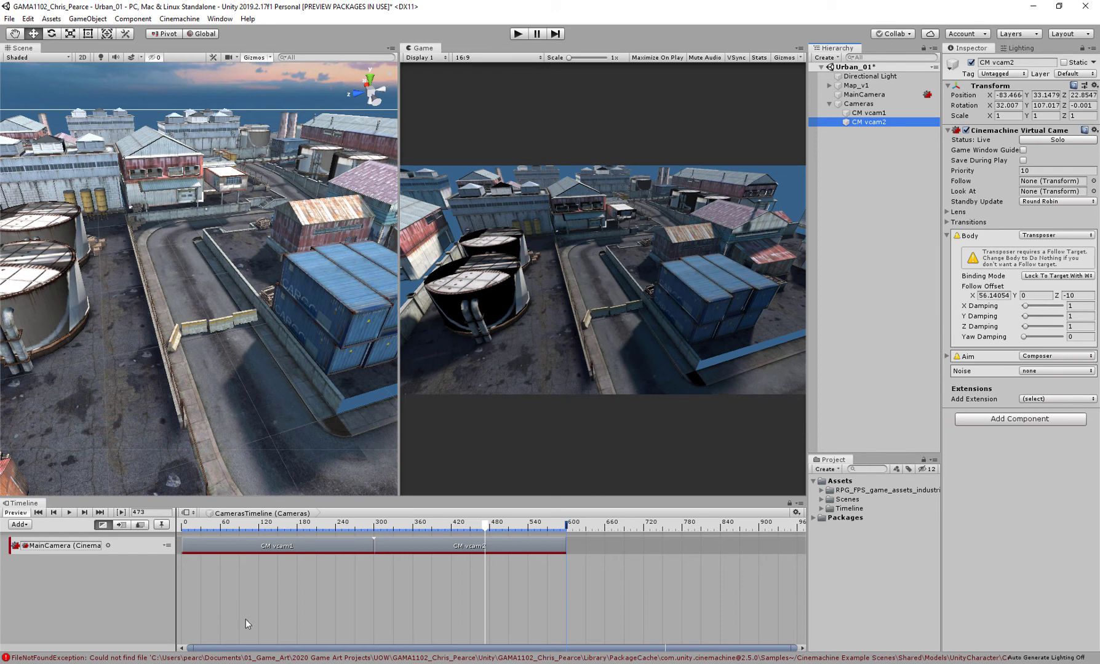
- Overlap the CM vcam2 shot onto CM vcam1 so it starts at frame 11, and preview the blend from frame 0
drag(450, 542, 273, 547)
click(184, 522)
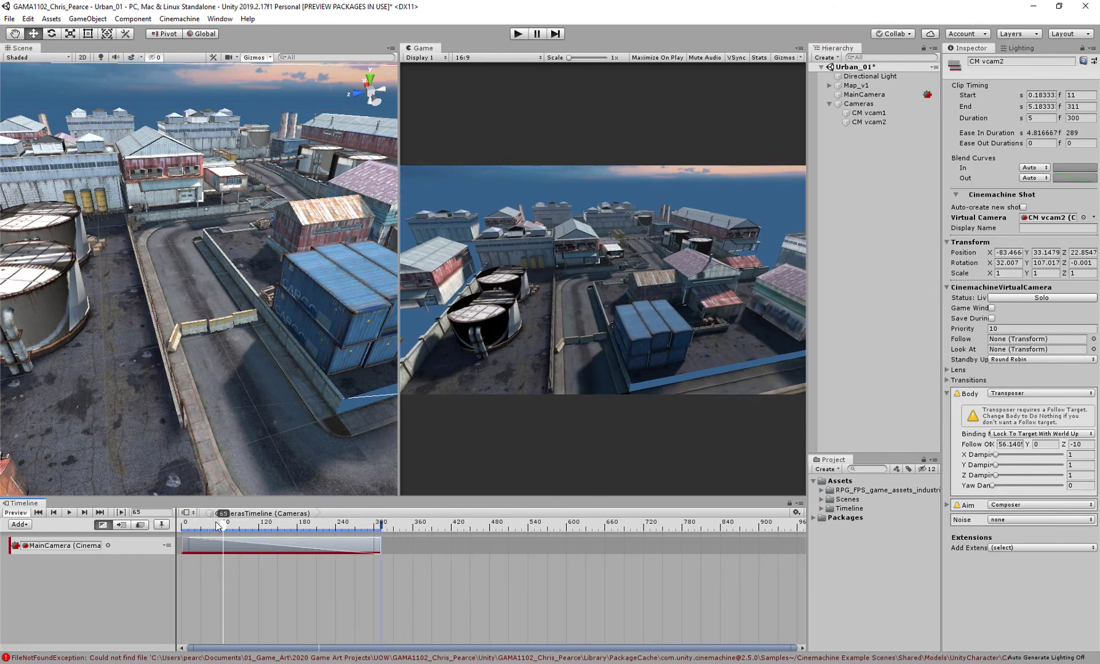
key(space)
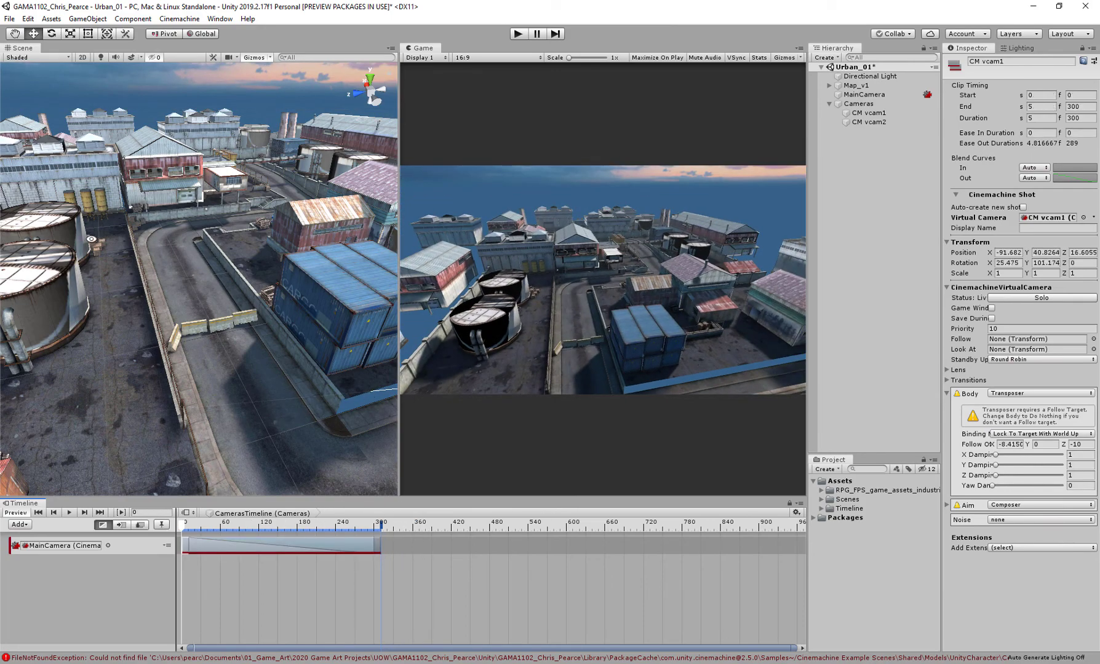
- Align CM vcam1 with an elevated scene view from another side of the map, looking over the storage tank and chimneys
right_drag(92, 240, 203, 264)
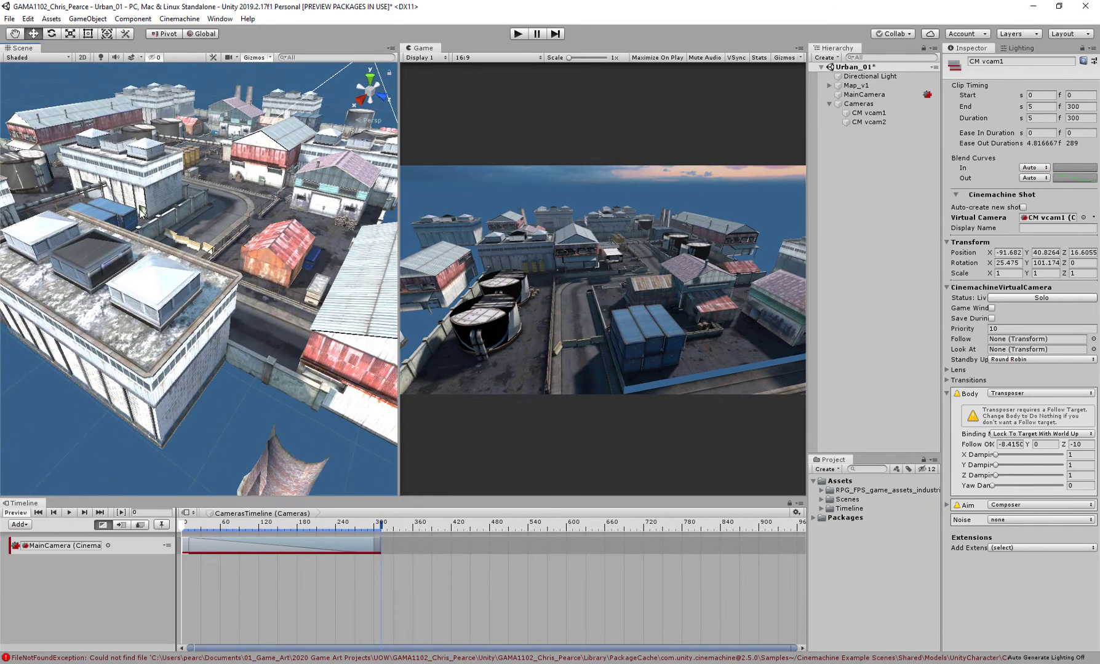
right_drag(142, 215, 187, 255)
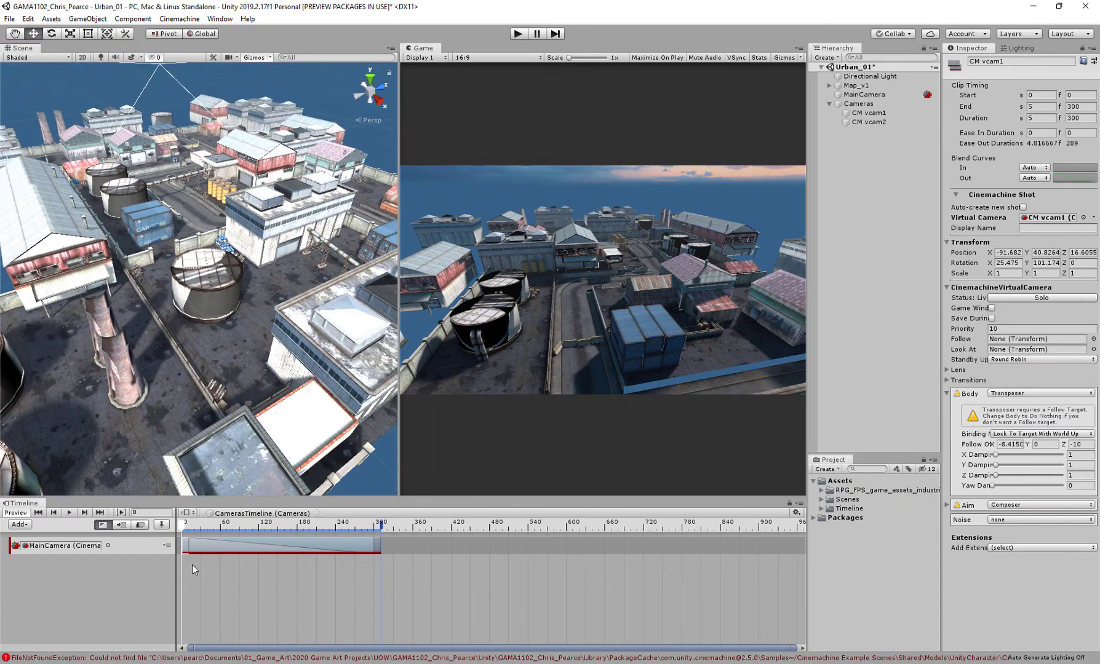
click(868, 112)
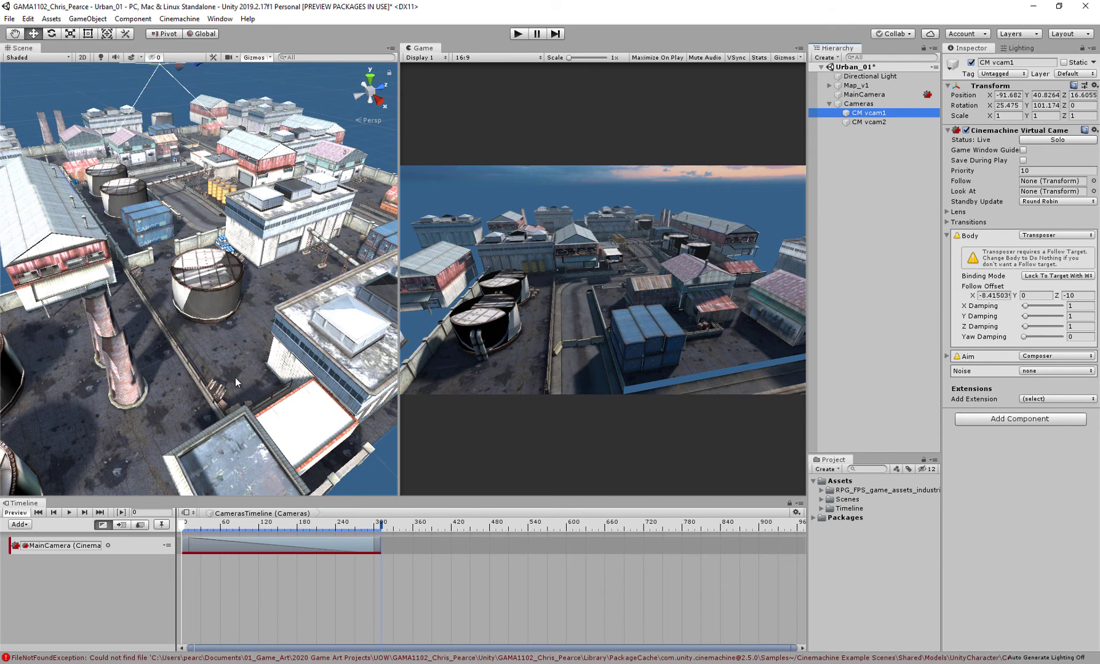
key(ctrl+shift+f)
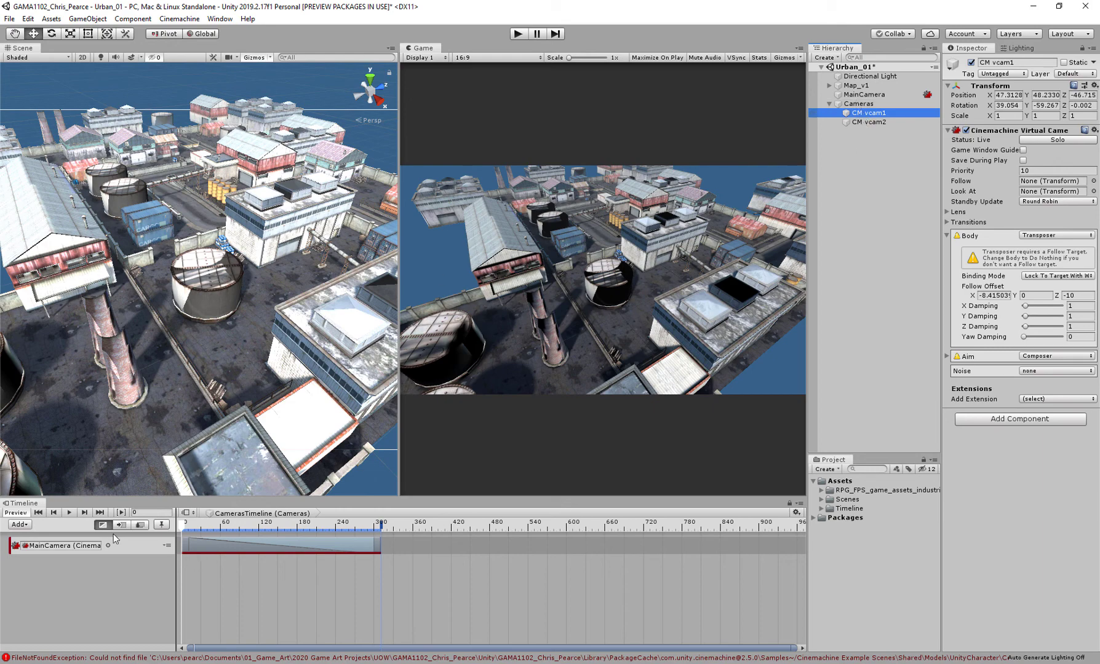
- Play the timeline to review the camera move from CM vcam1 to CM vcam2 in the Game and Scene views
click(64, 515)
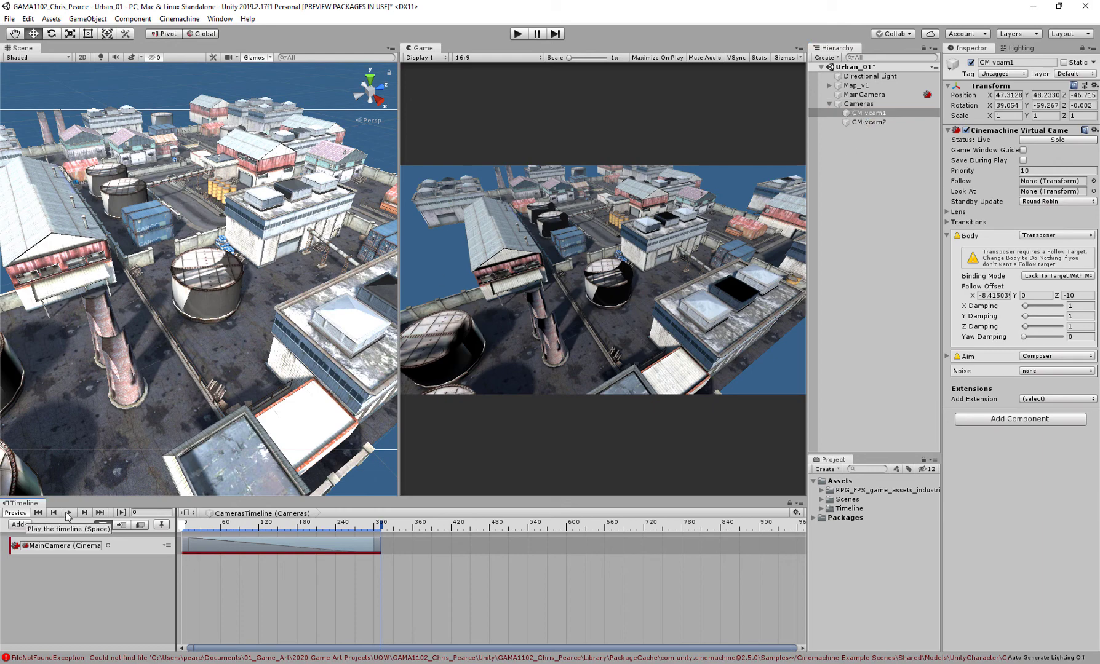
click(68, 516)
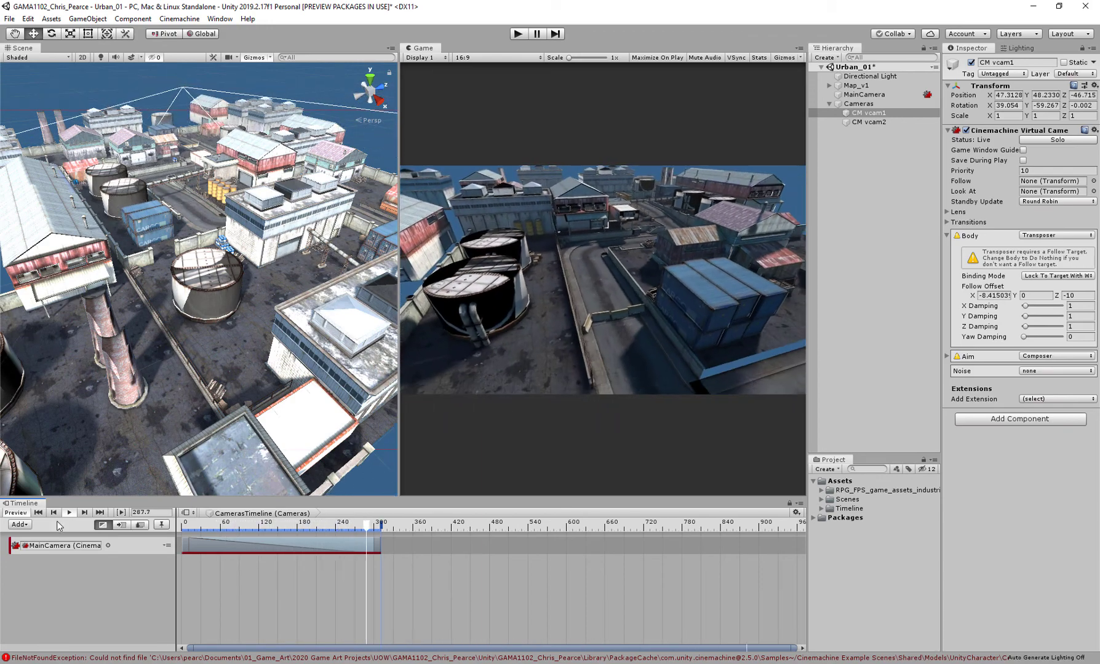
alt+drag(87, 353, 302, 332)
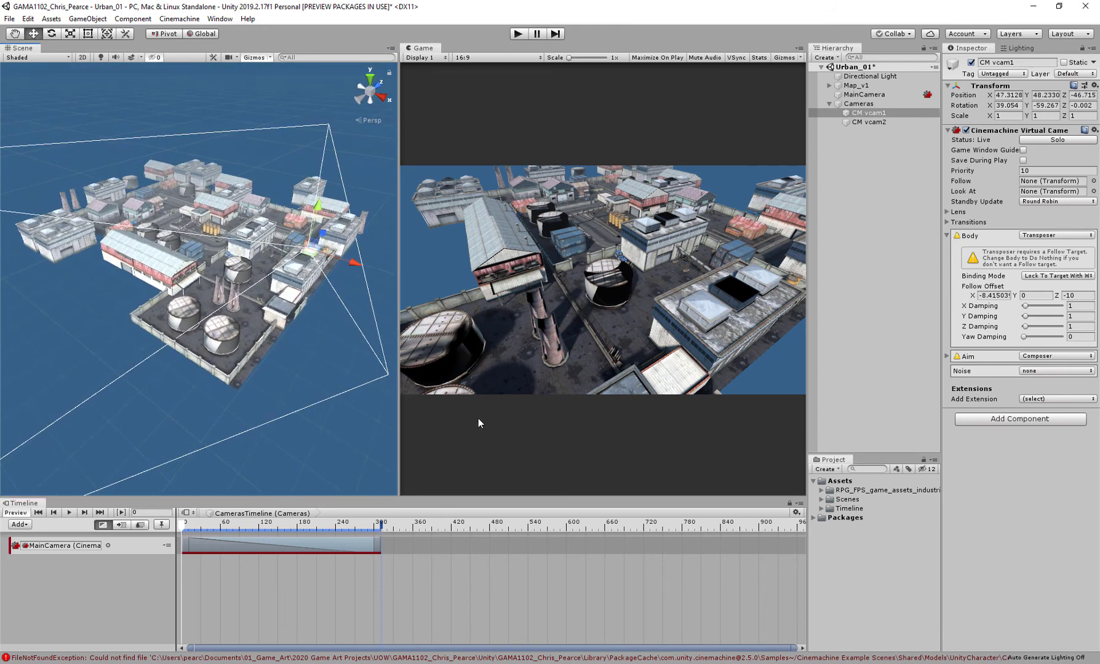
click(68, 513)
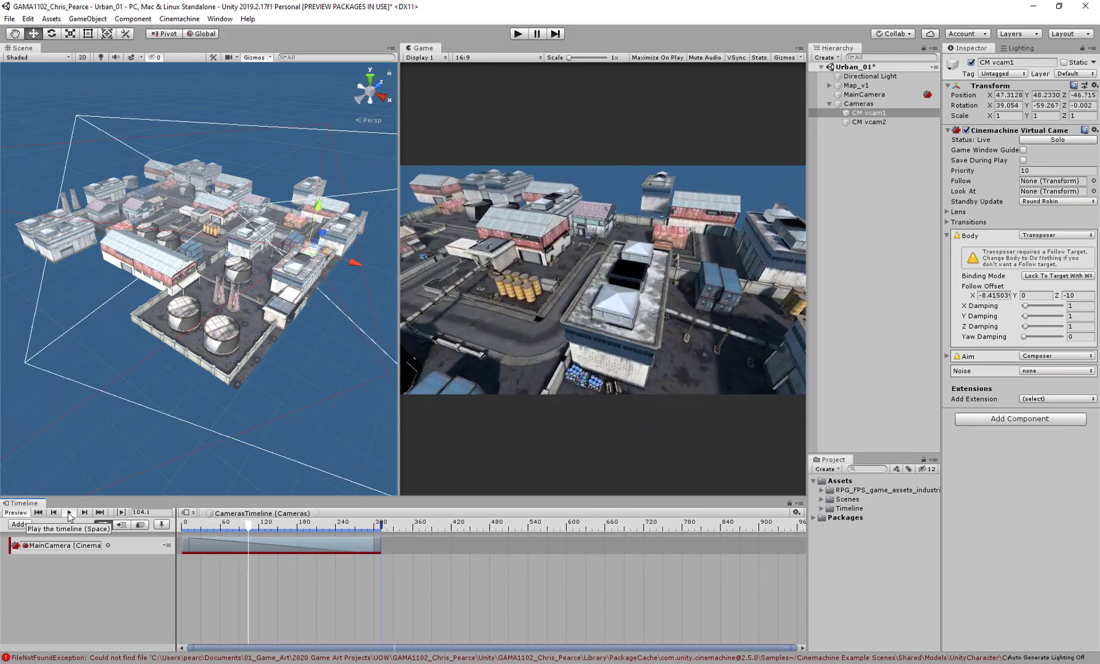